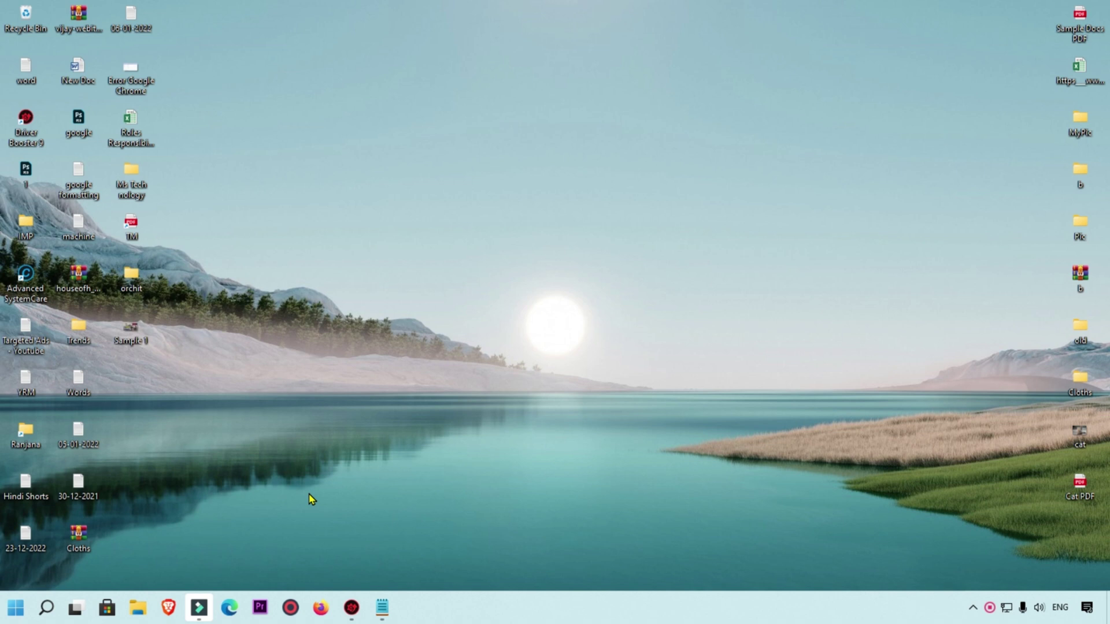
Search the system for "ms paint" and launch the Paint app.
left_click(17, 612)
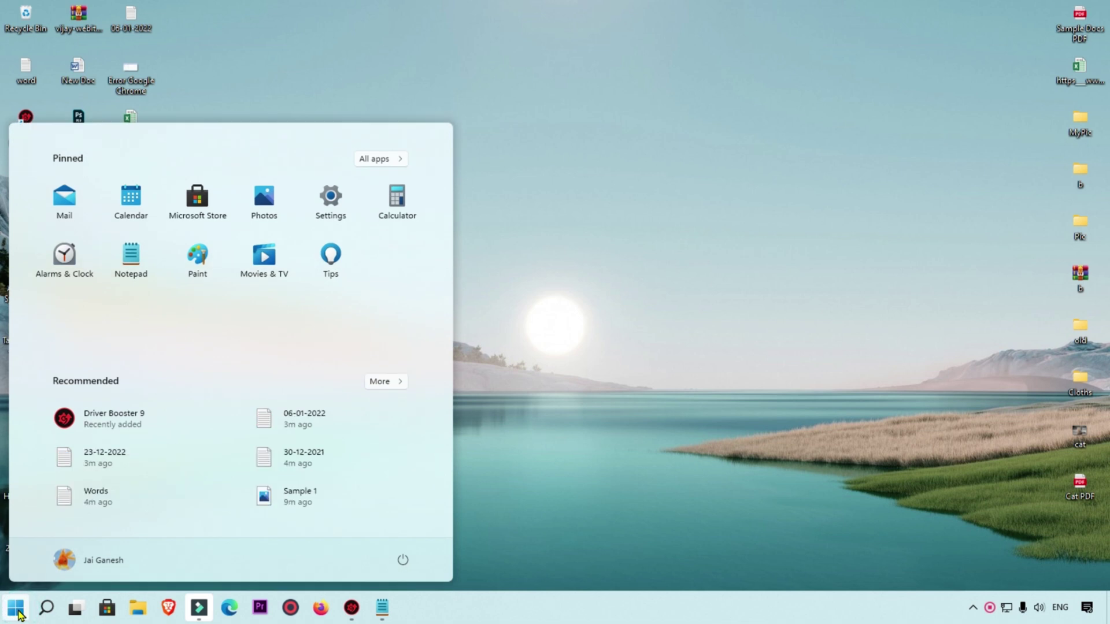
type("ms paint")
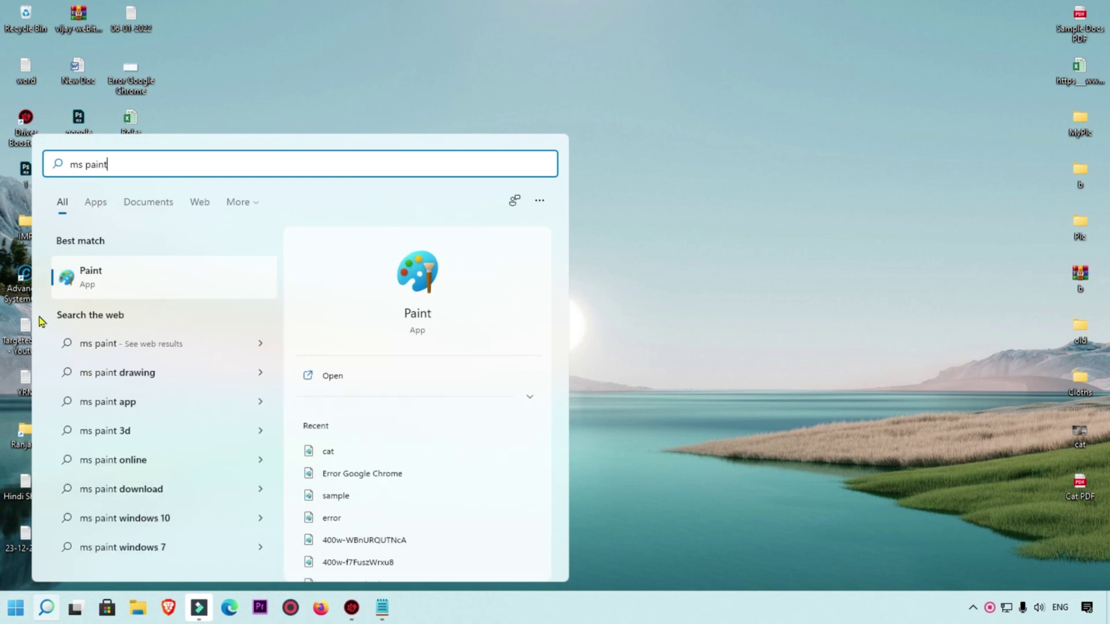
left_click(108, 283)
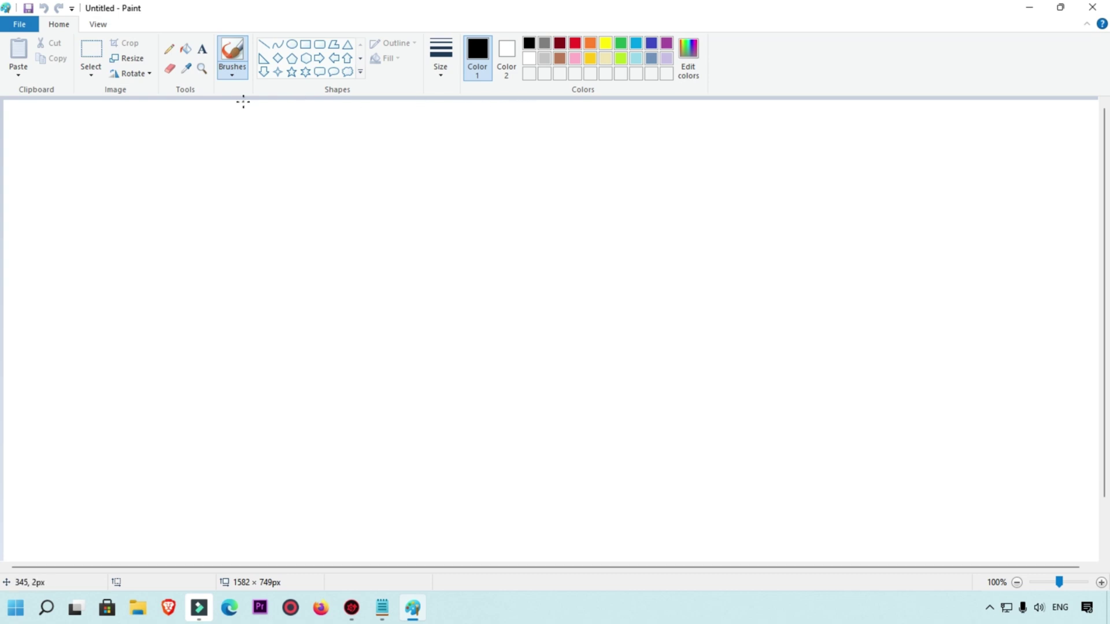
Open the picture file "cat" from the Desktop folder.
left_click(20, 24)
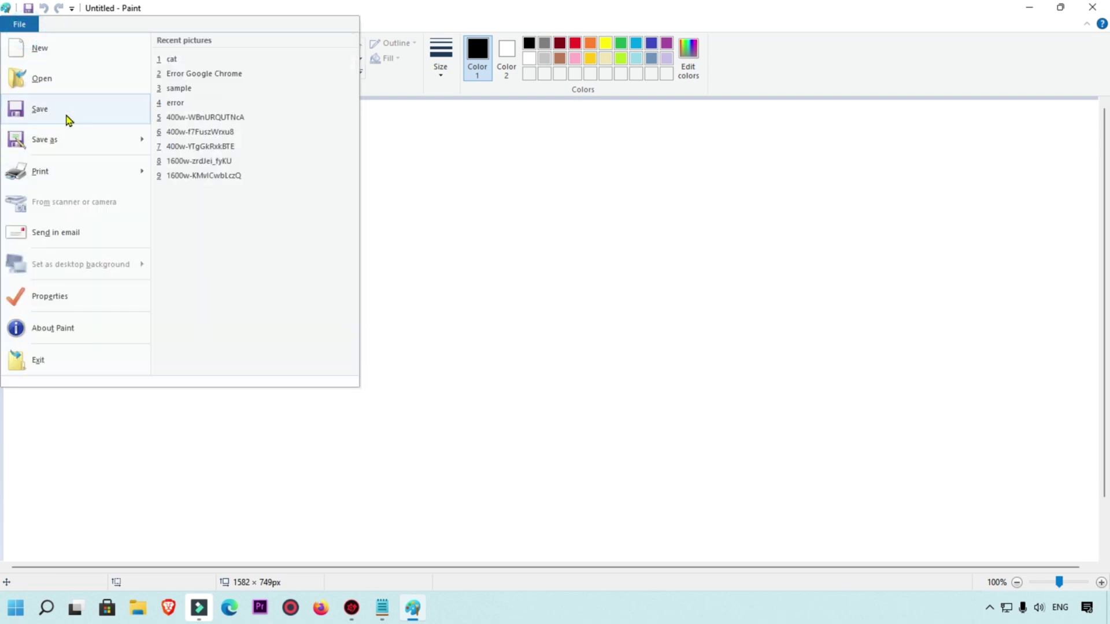
left_click(42, 79)
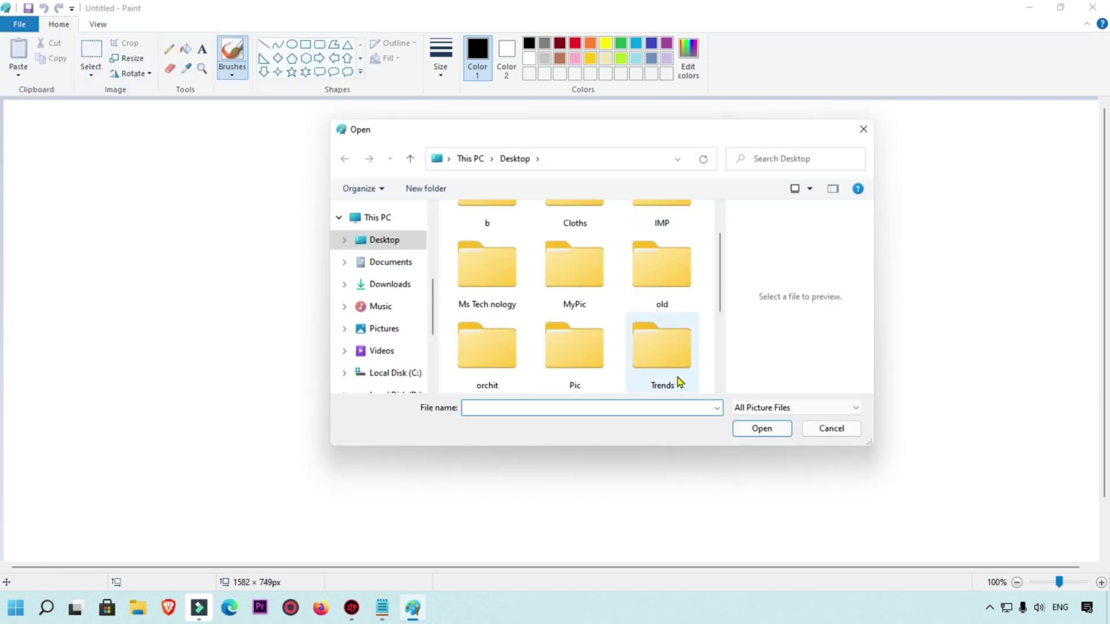
scroll(681, 392, "down", 2)
left_click(486, 346)
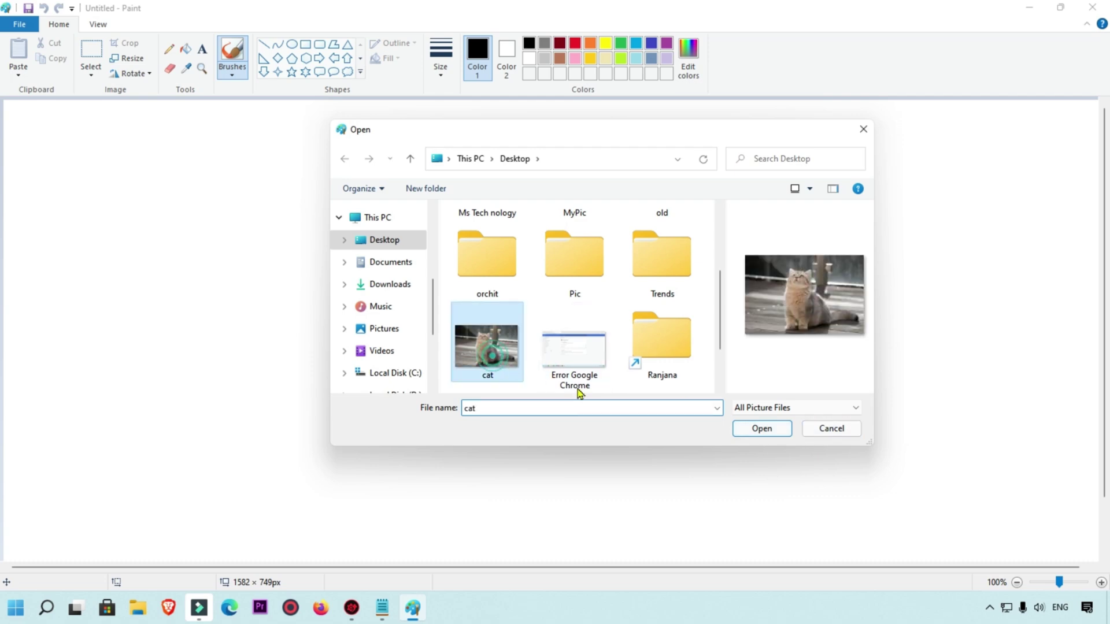
left_click(761, 429)
scroll(404, 304, "down", 5)
scroll(404, 304, "up", 5)
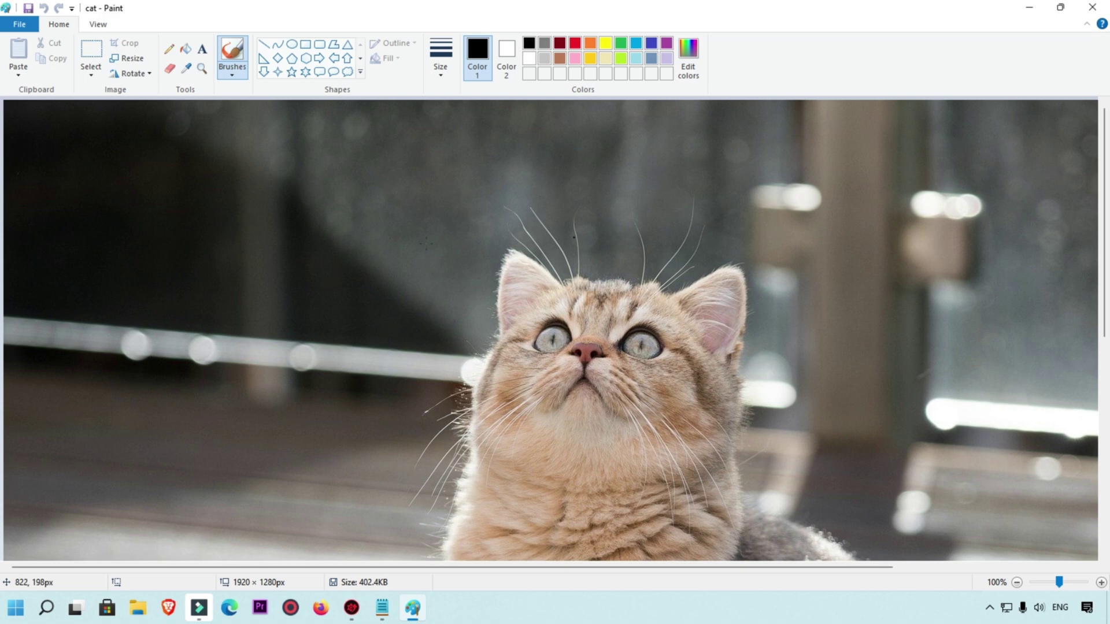
Try moving a rectangular selection of about 460 × 271 px around the cat's upper face to its left, and undo the move.
left_click(19, 74)
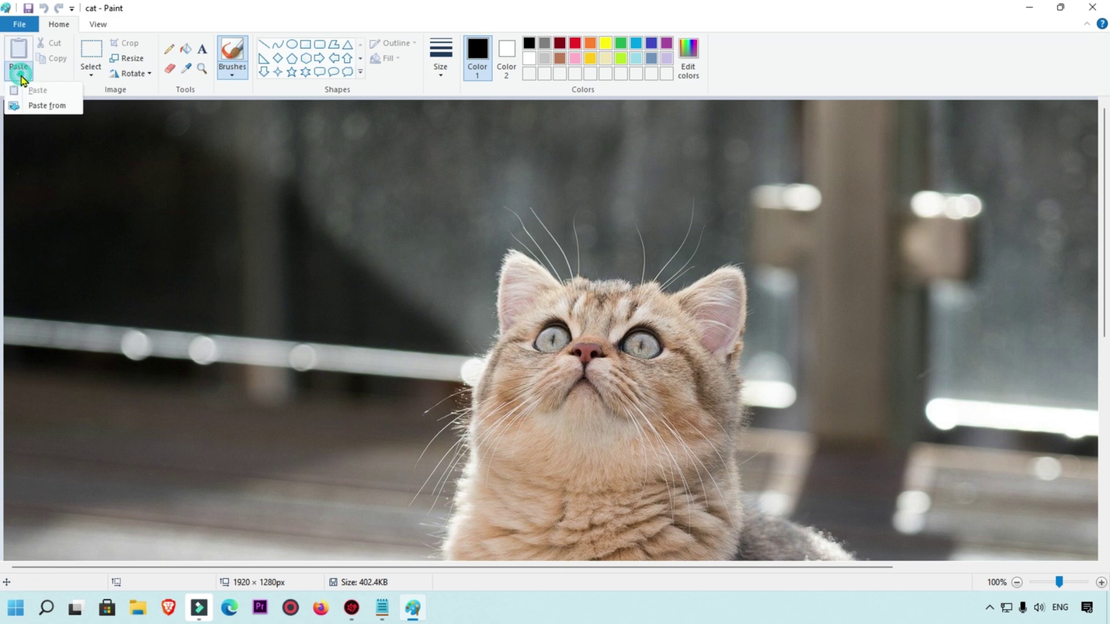
left_click(89, 53)
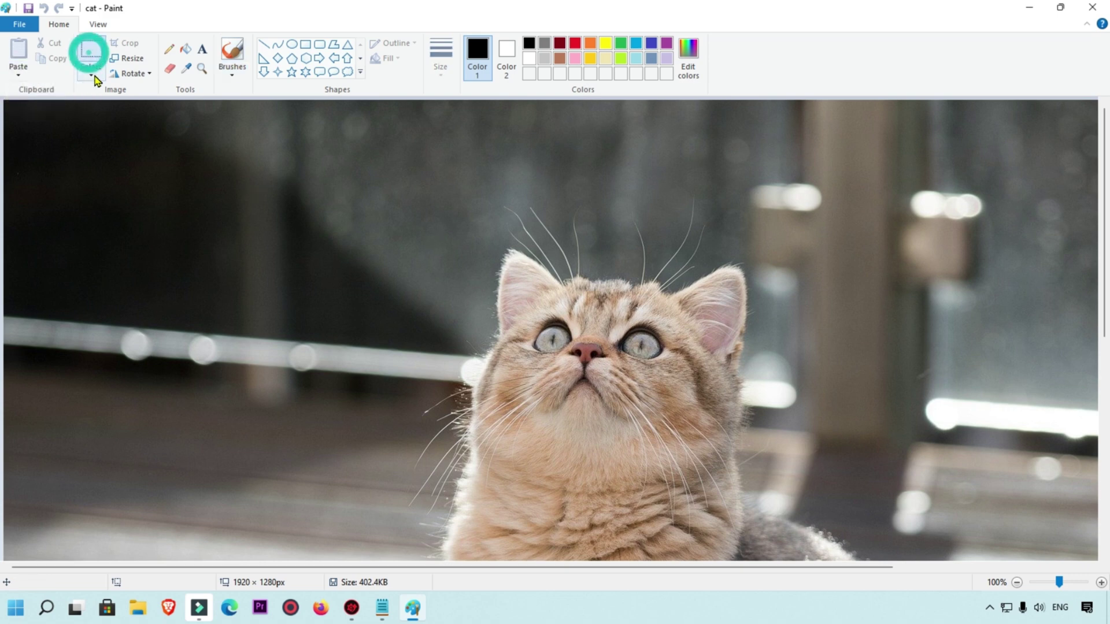
left_click_drag(220, 163, 443, 308)
left_click(527, 205)
left_click_drag(452, 197, 772, 384)
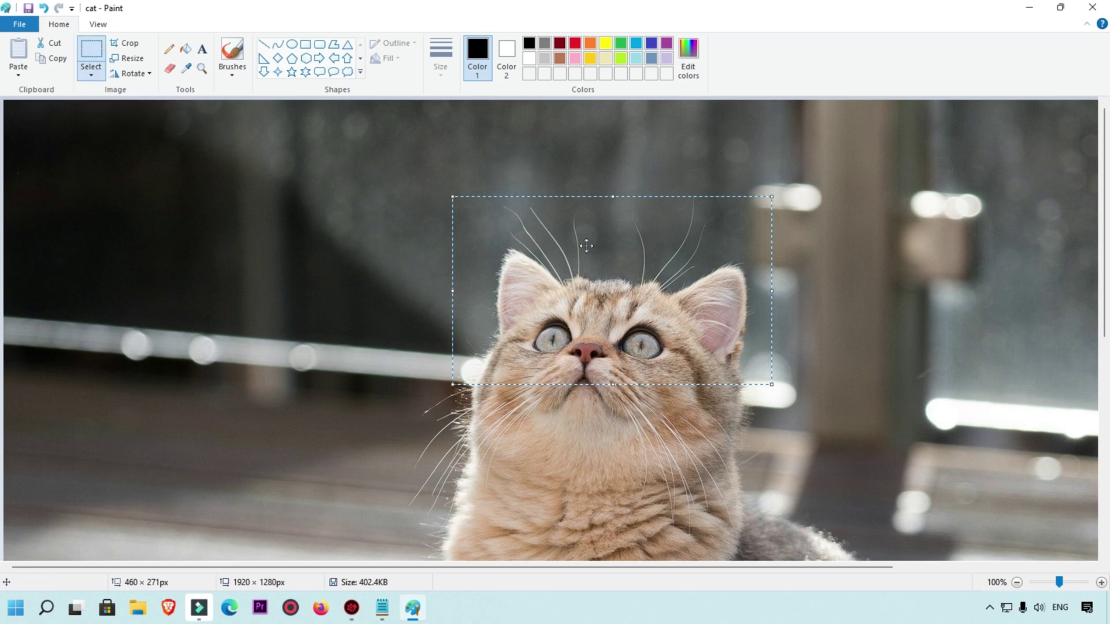
left_click_drag(577, 266, 250, 267)
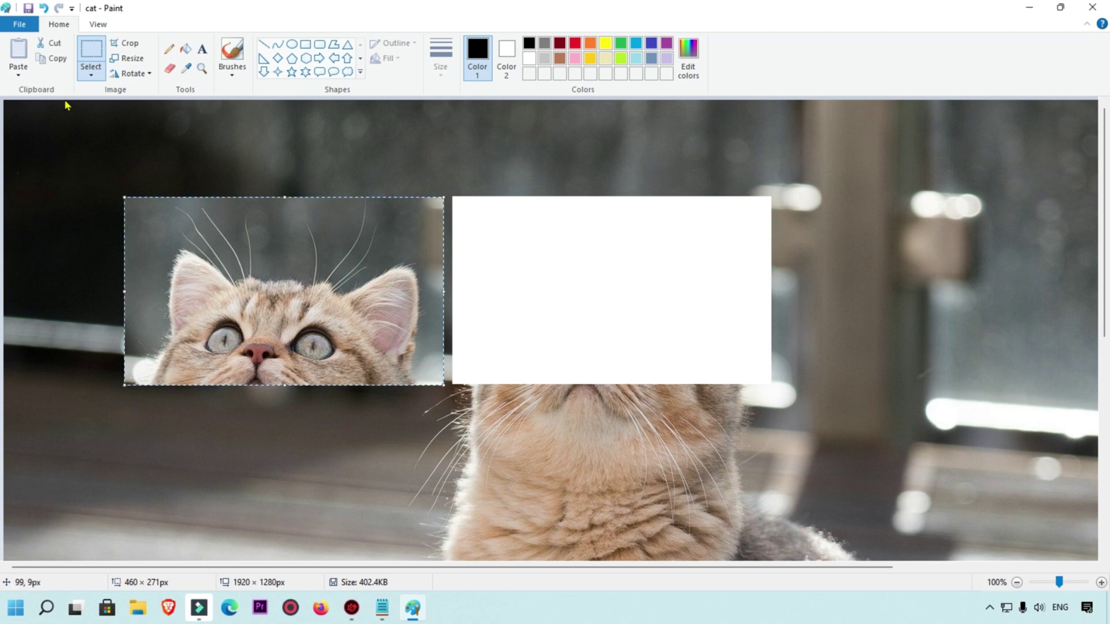
left_click(43, 8)
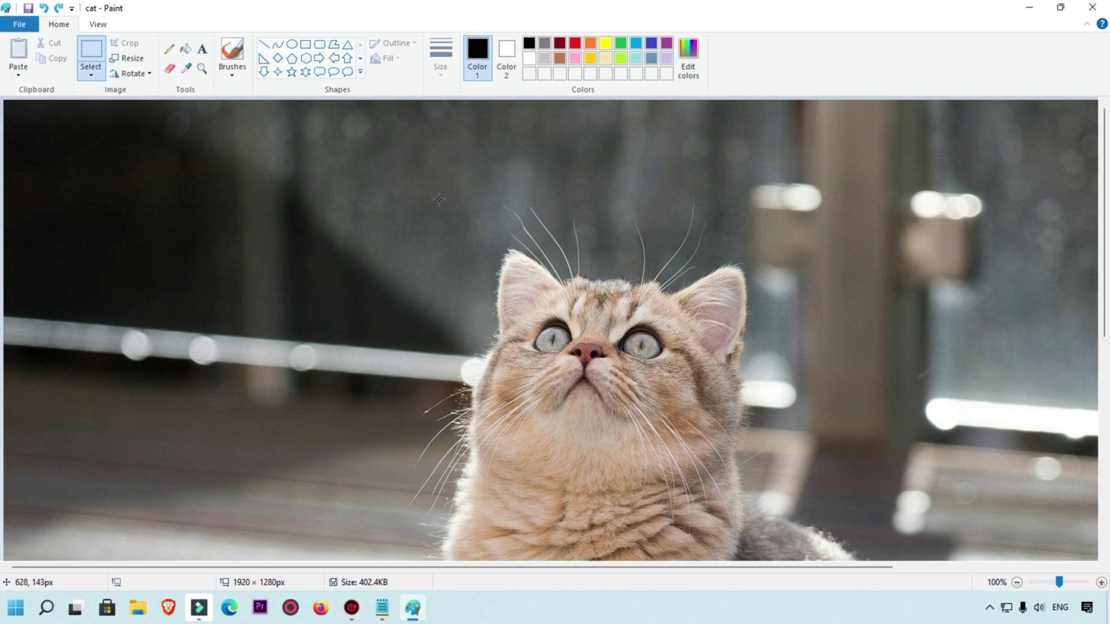
Copy an area of about 511 × 350 px around the cat's face, paste it beside the cat, and cut the pasted copy away.
left_click_drag(440, 199, 794, 441)
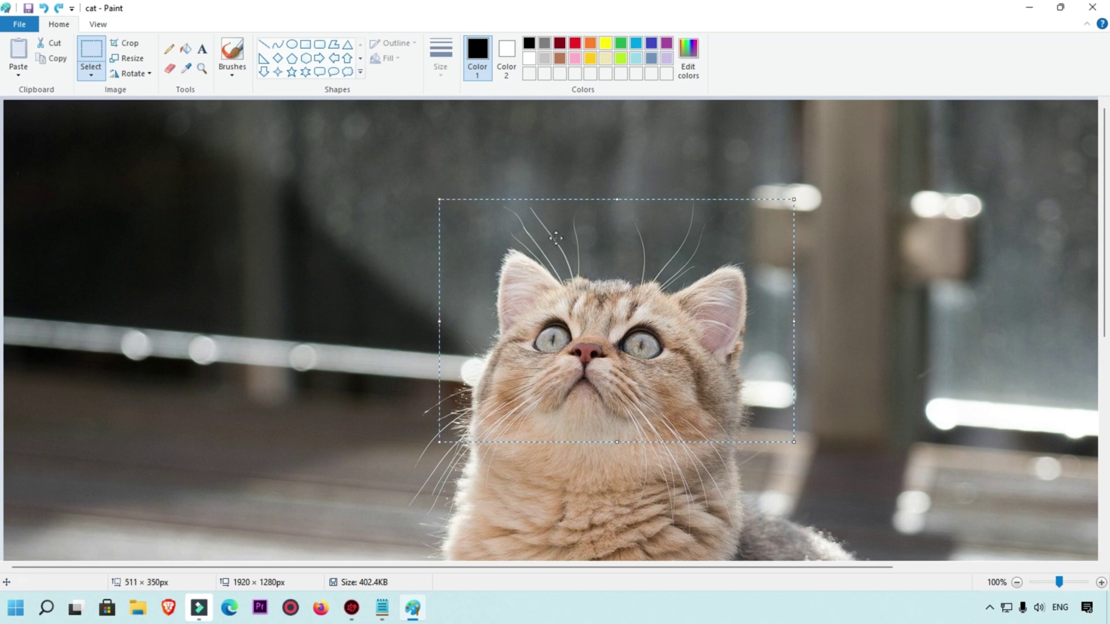
left_click(55, 63)
left_click(19, 54)
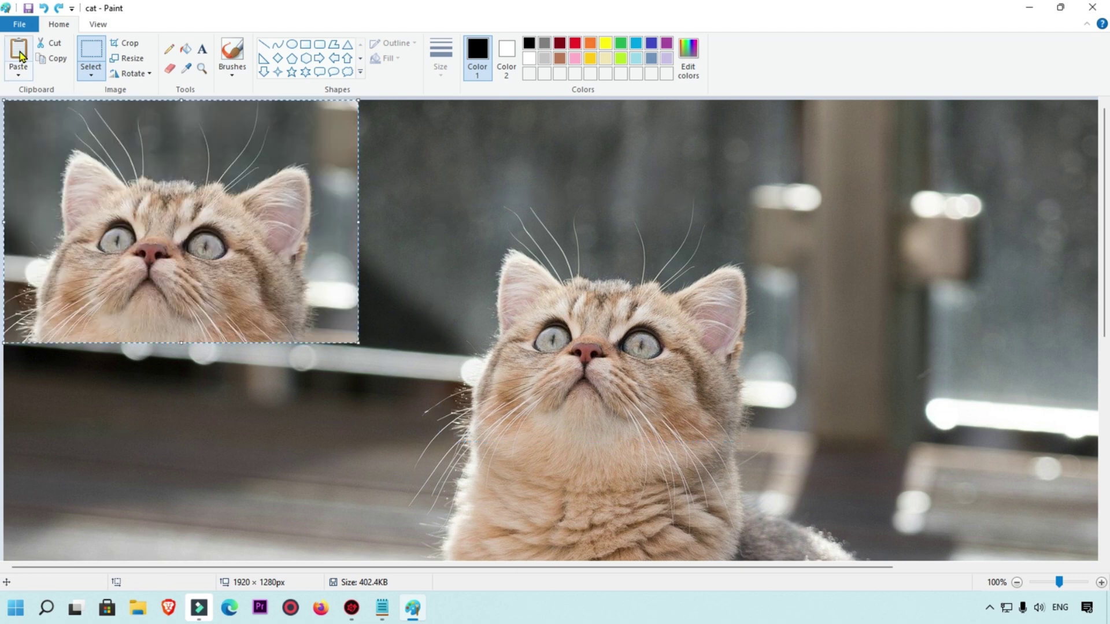
left_click_drag(209, 203, 259, 324)
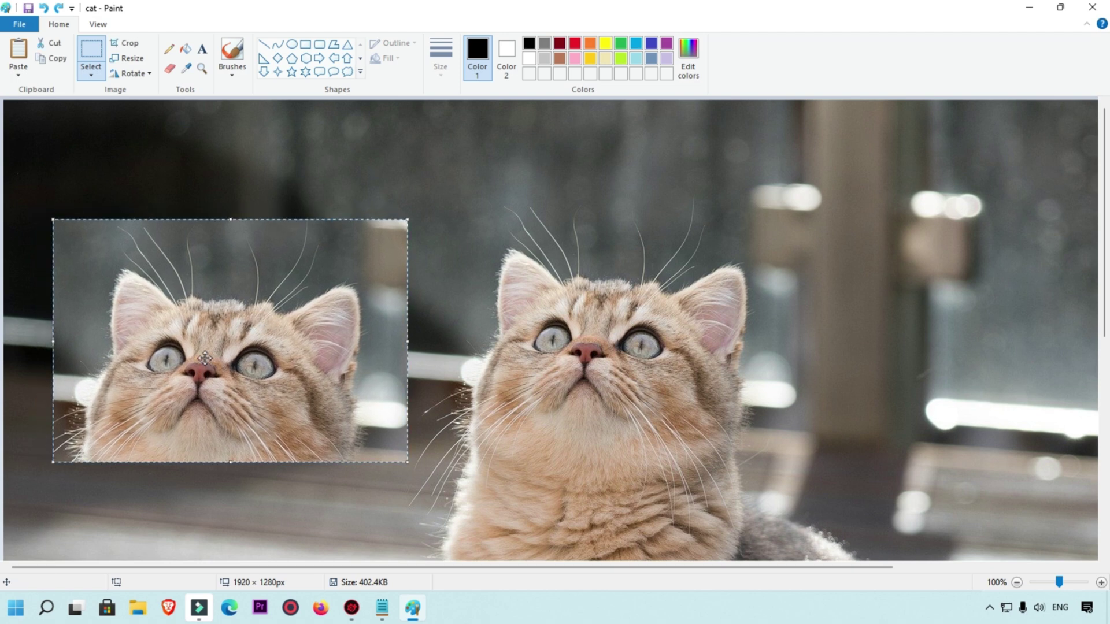
left_click(54, 45)
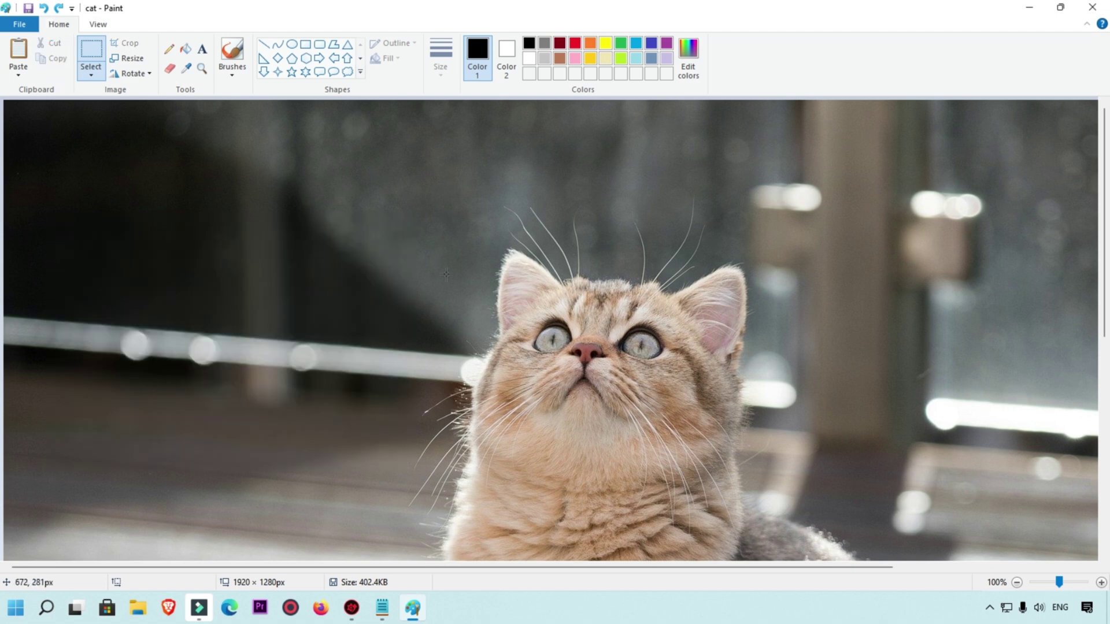
Cut a rectangular selection of about 449 × 329 px around the cat's face, and undo the cut.
left_click_drag(464, 220, 777, 449)
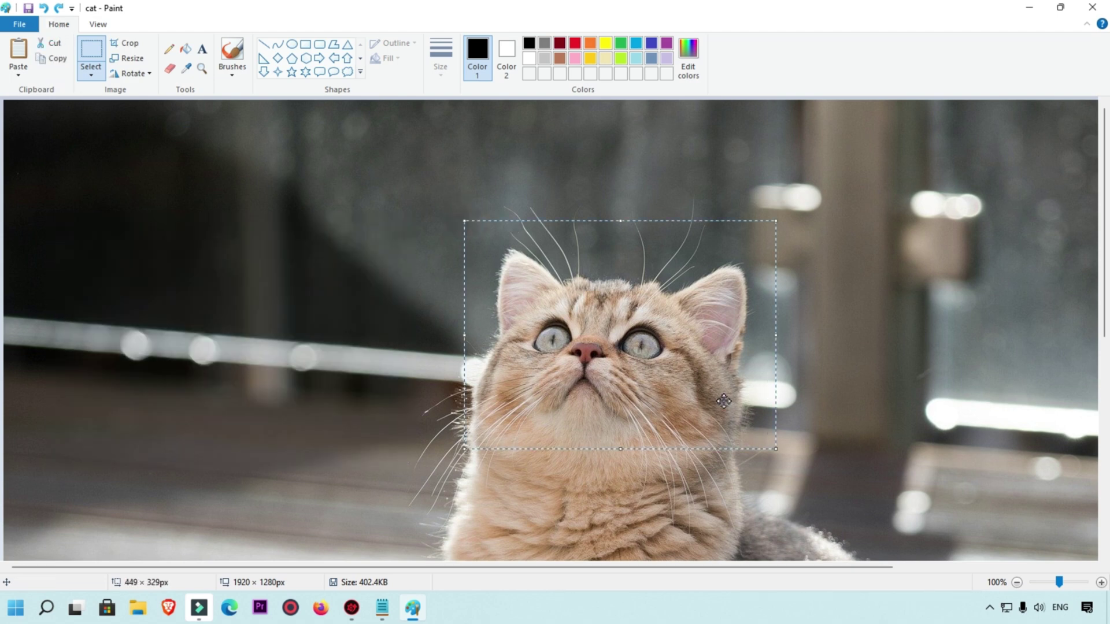
left_click(55, 45)
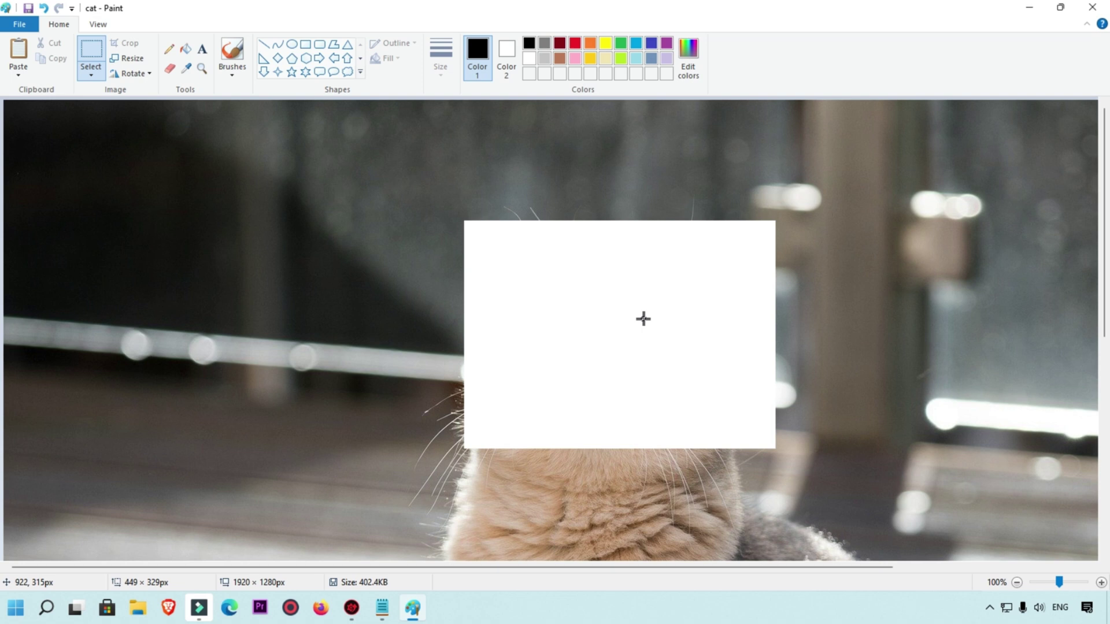
left_click(43, 8)
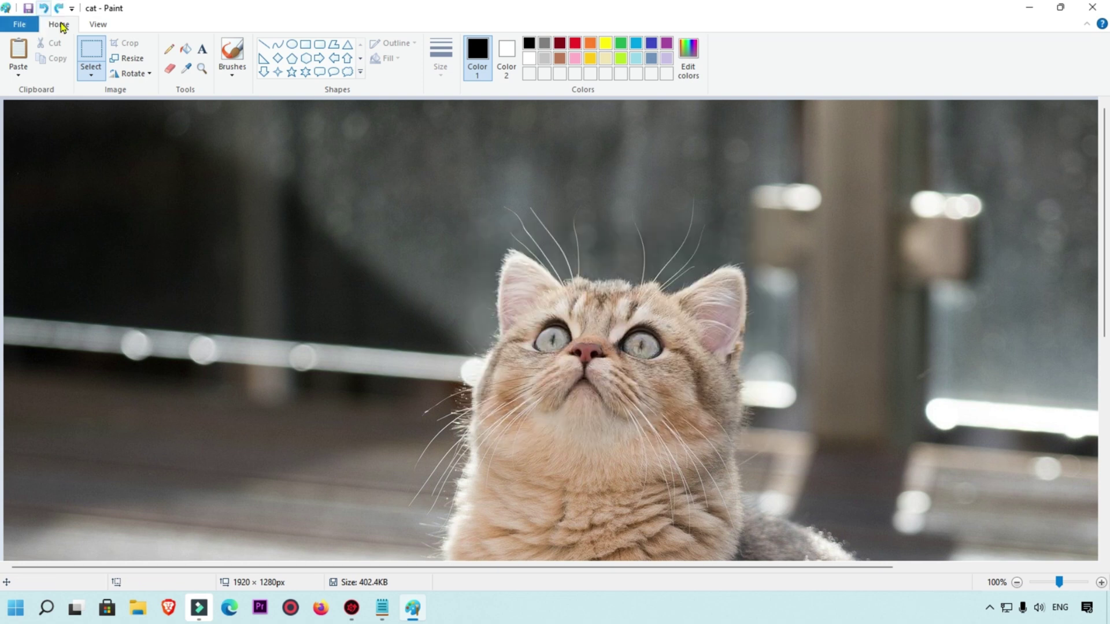
Resize the picture by pixels to a horizontal size of 1024, maintaining the aspect ratio.
left_click(127, 60)
left_click_drag(114, 68, 396, 162)
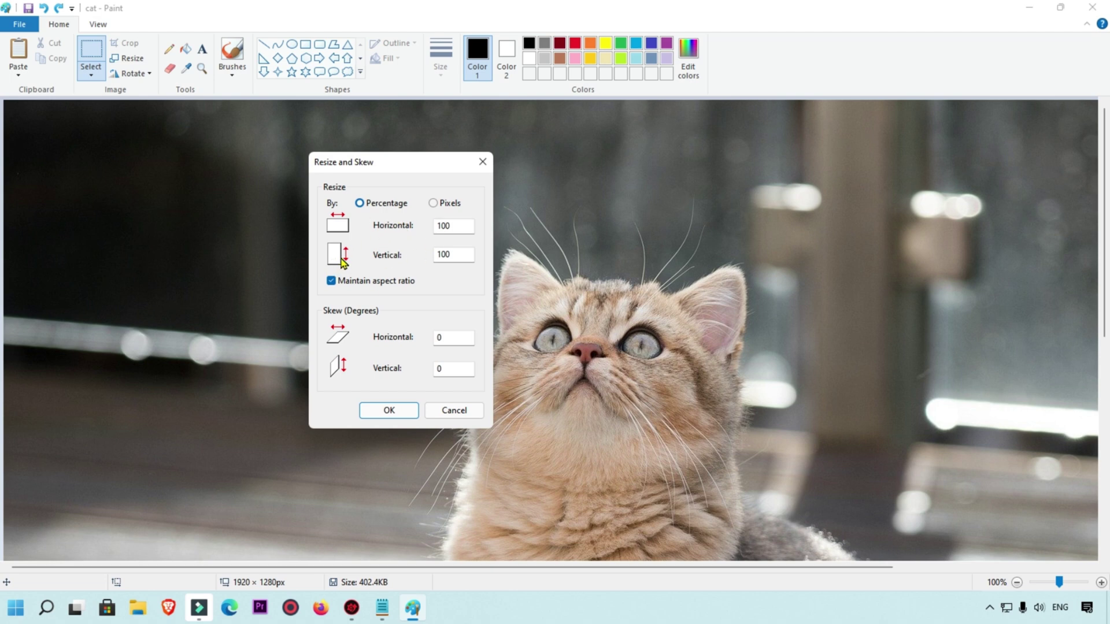
left_click(433, 203)
double_click(456, 226)
type("1024")
left_click(389, 410)
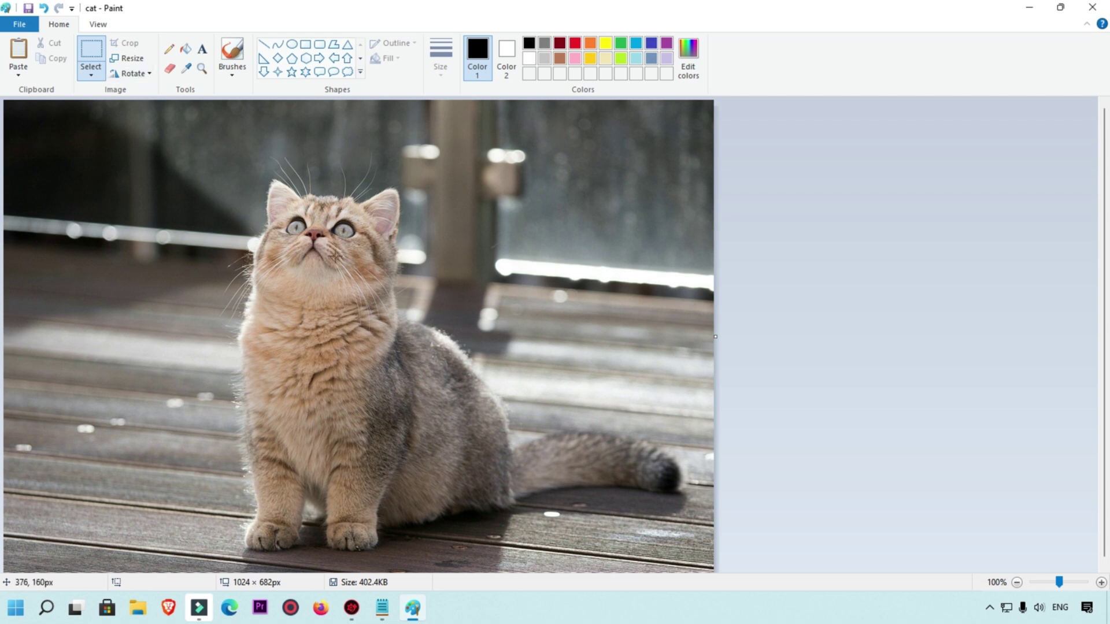
Rotate the whole picture right 90°, and rotate it back left 90°.
left_click(136, 74)
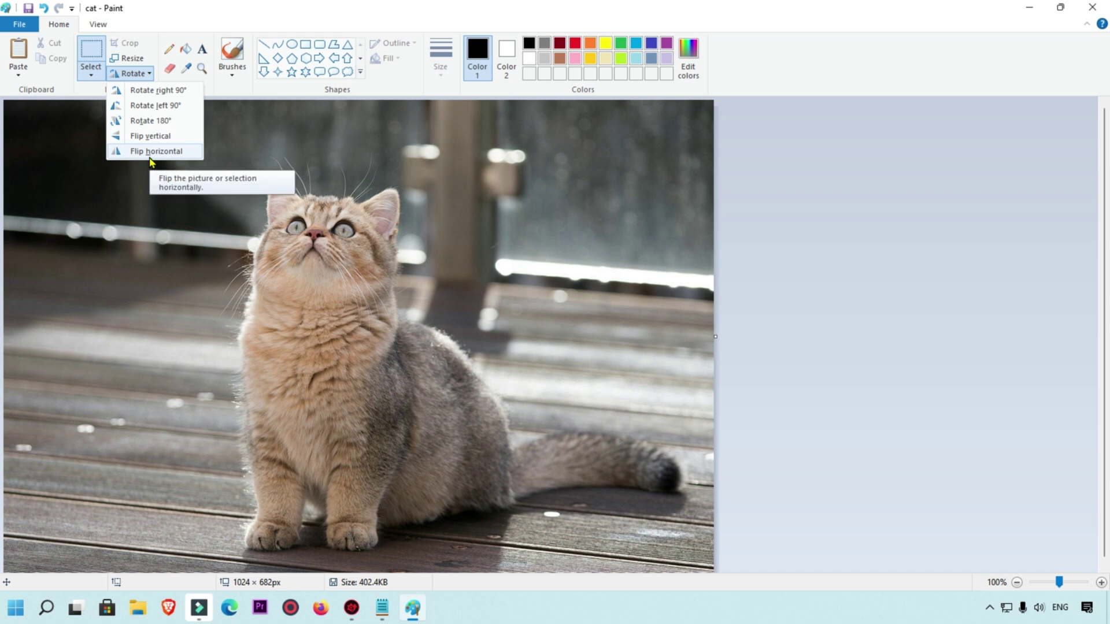
left_click(149, 92)
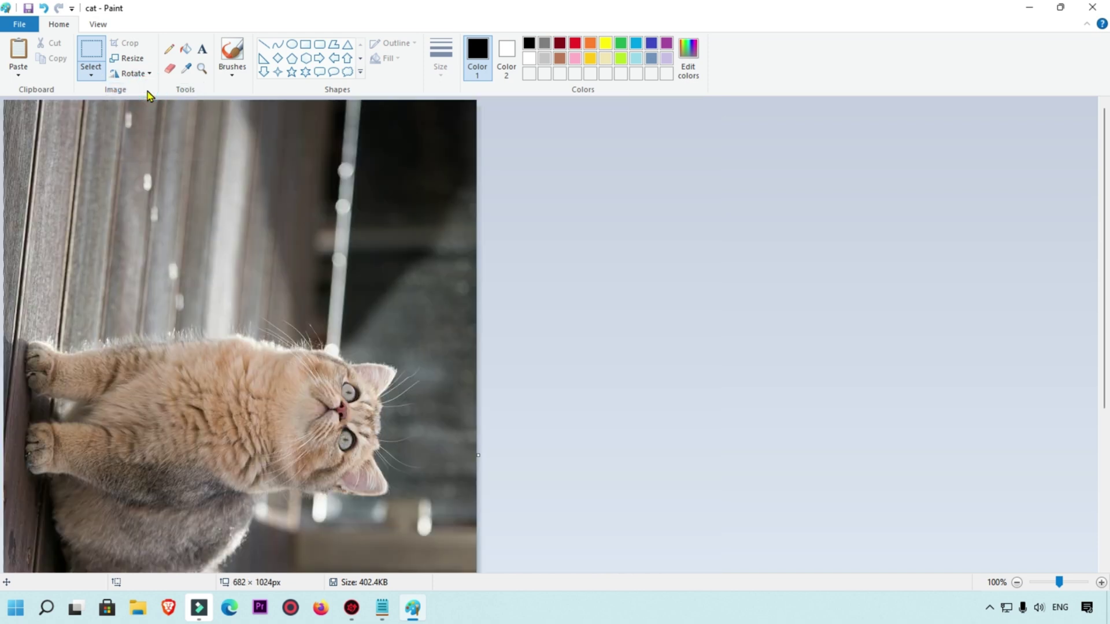
left_click(149, 74)
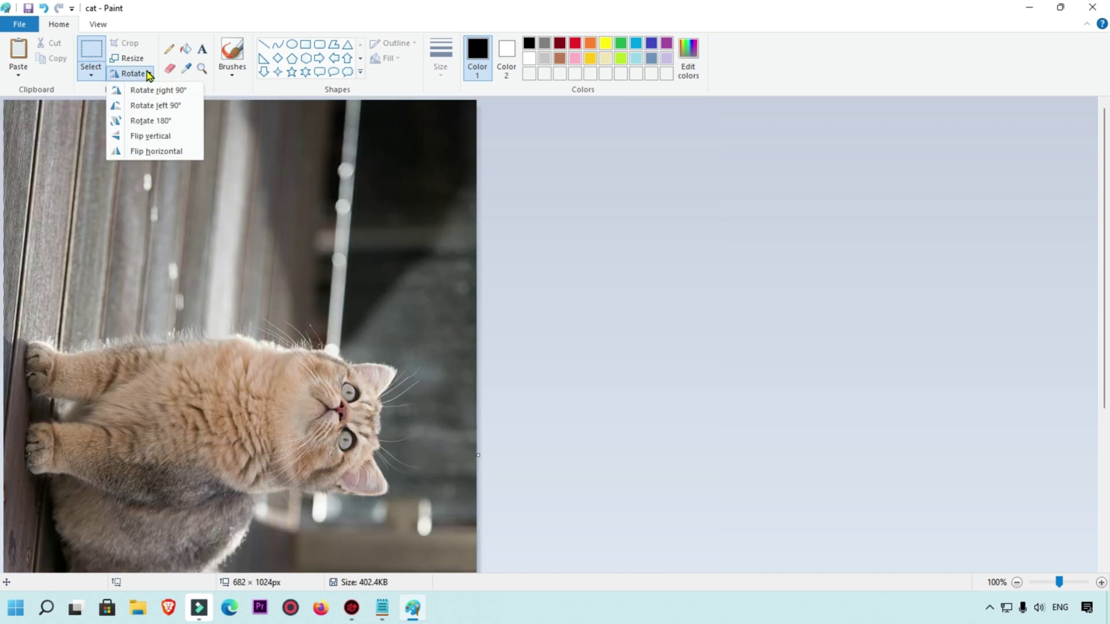
left_click(162, 106)
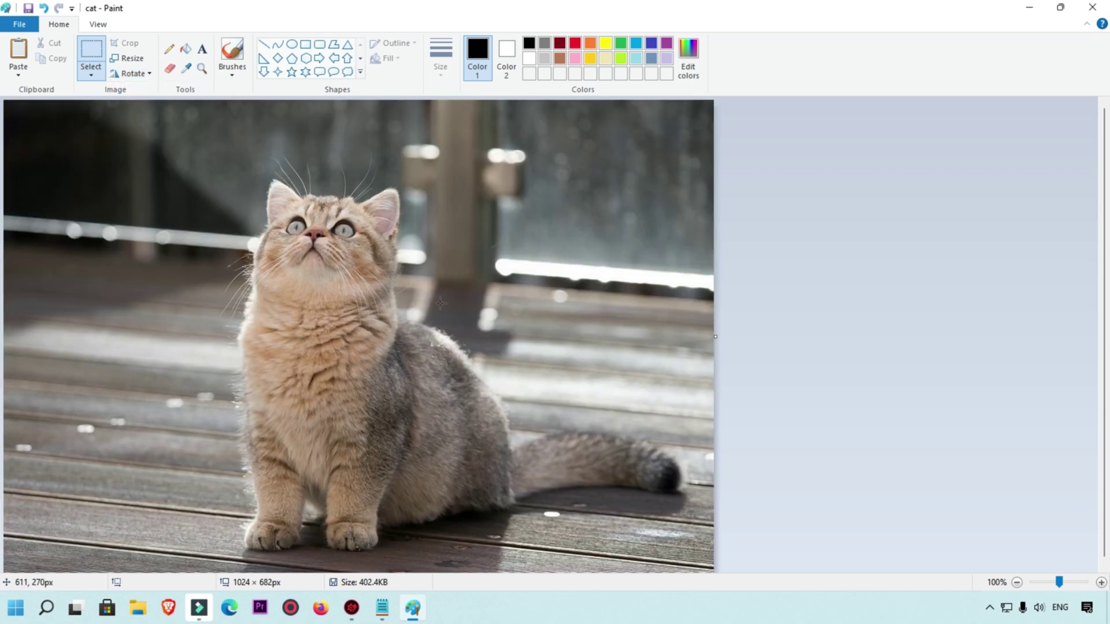
Rotate the picture 180°, and flip it vertically and horizontally to restore its orientation.
left_click(149, 73)
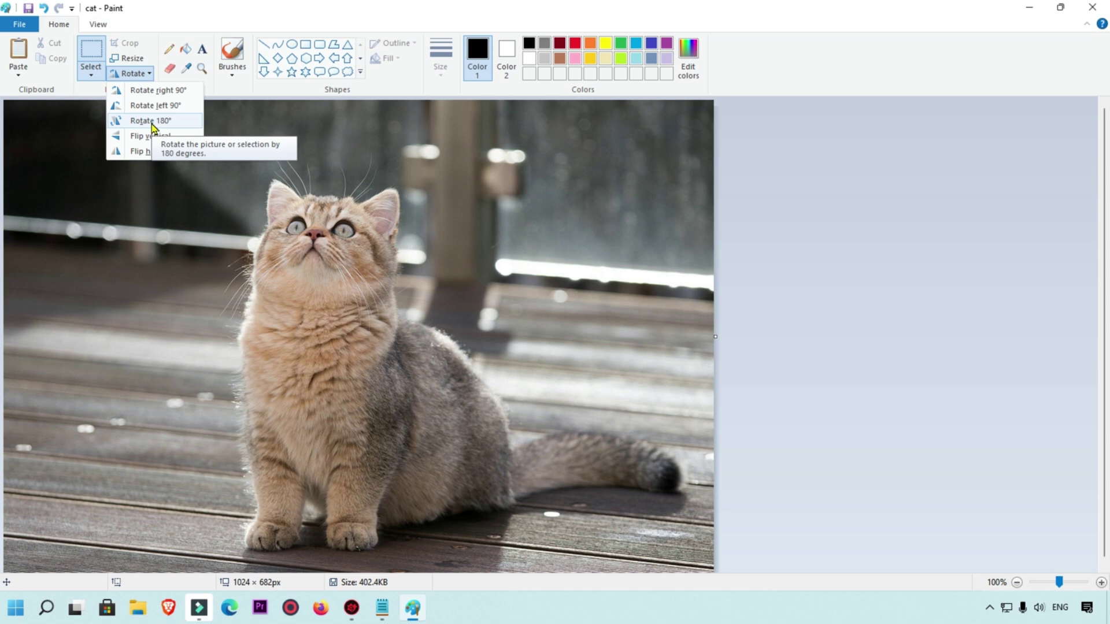
left_click(151, 121)
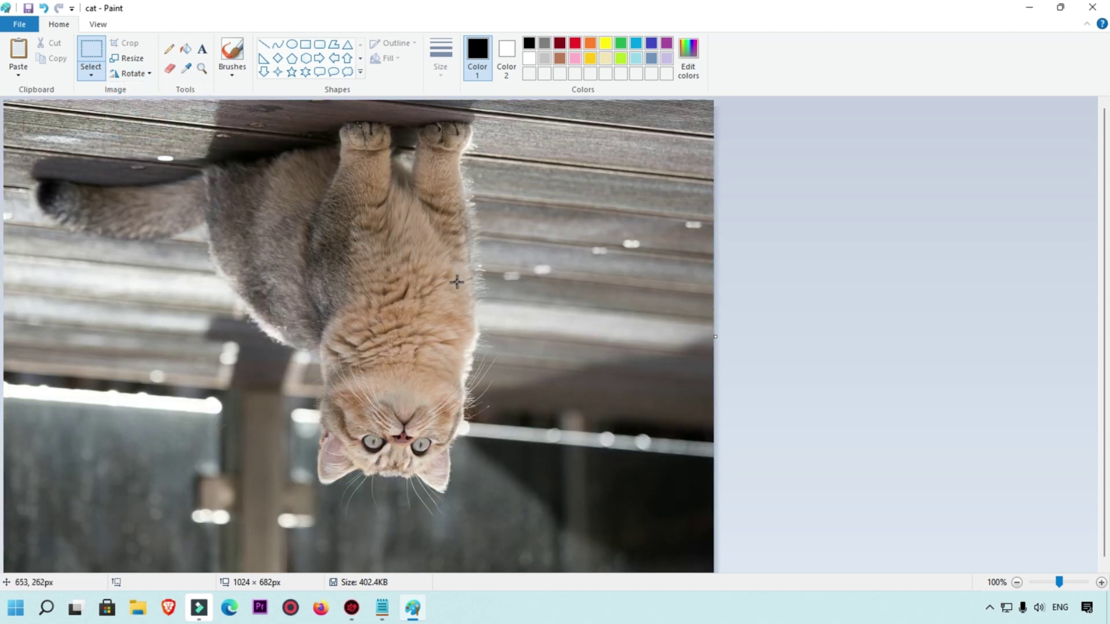
left_click(149, 74)
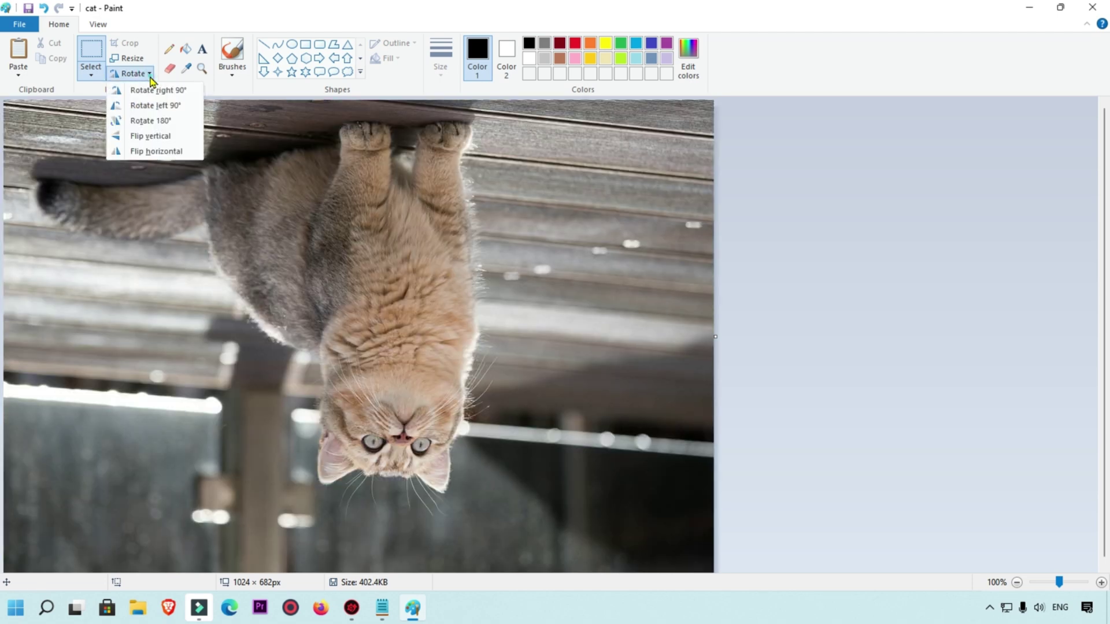
left_click(151, 137)
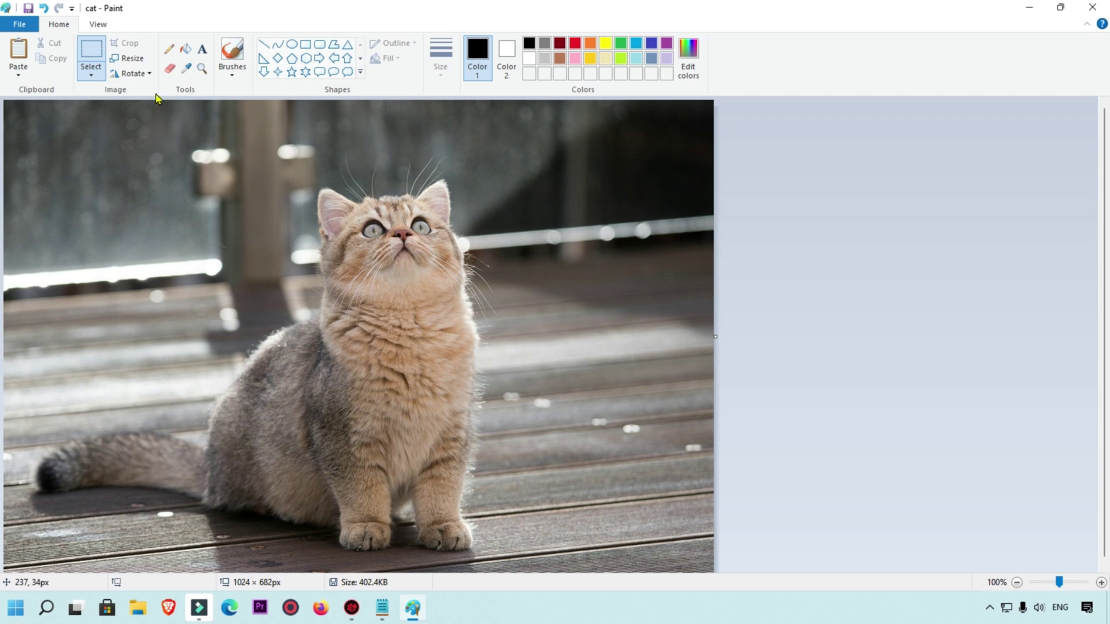
left_click(149, 73)
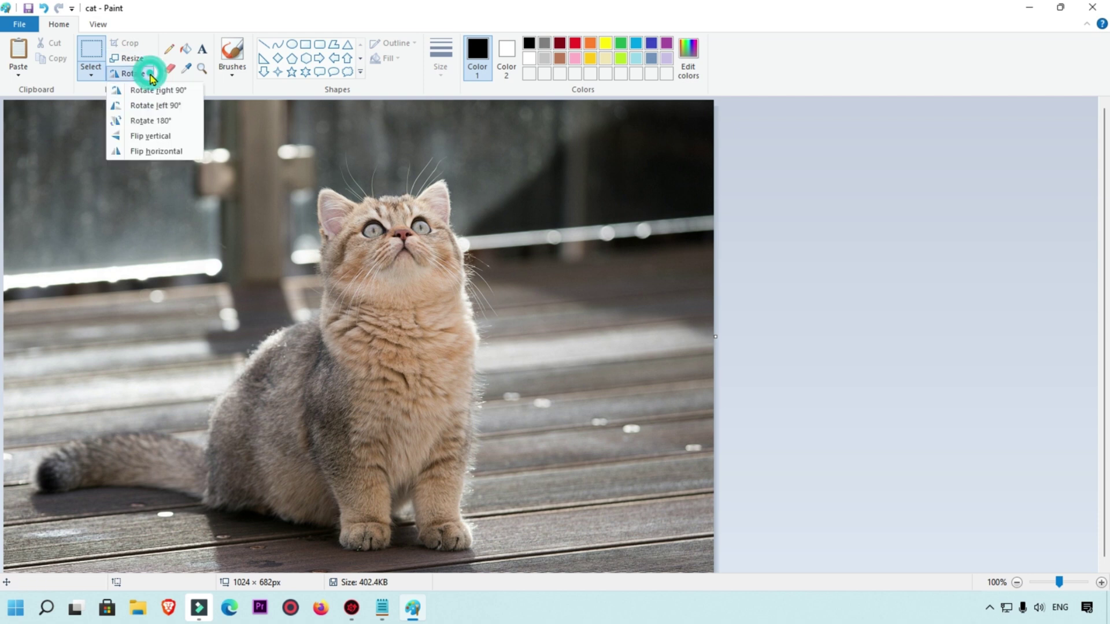
left_click(163, 153)
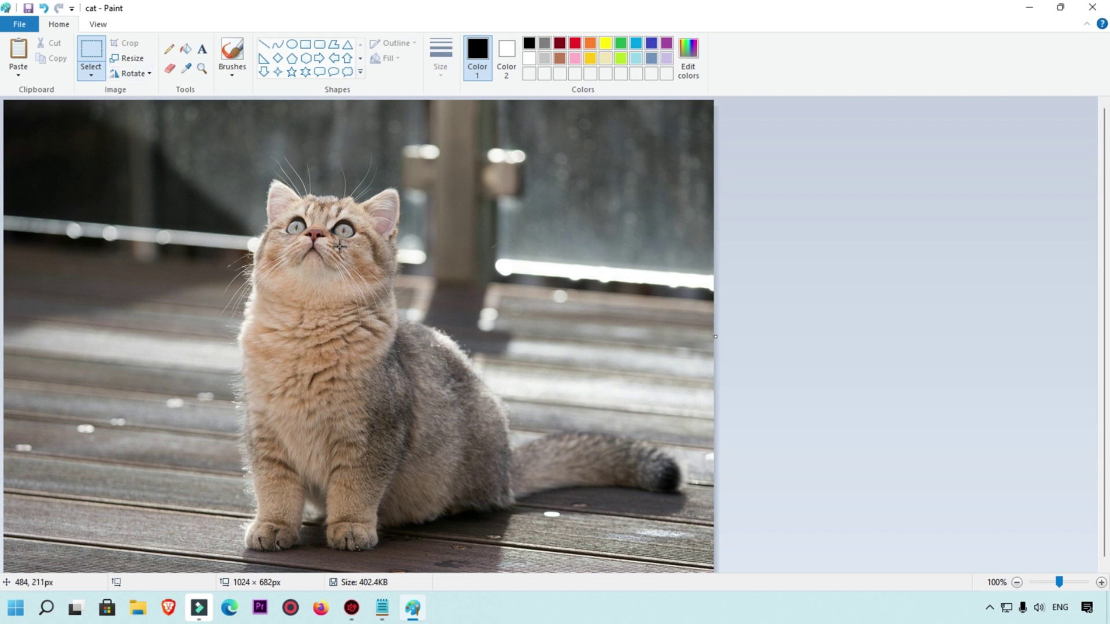
Try enlarging and moving a selection of about 719 × 403 px around the cat, and undo the changes.
left_click_drag(87, 128, 585, 407)
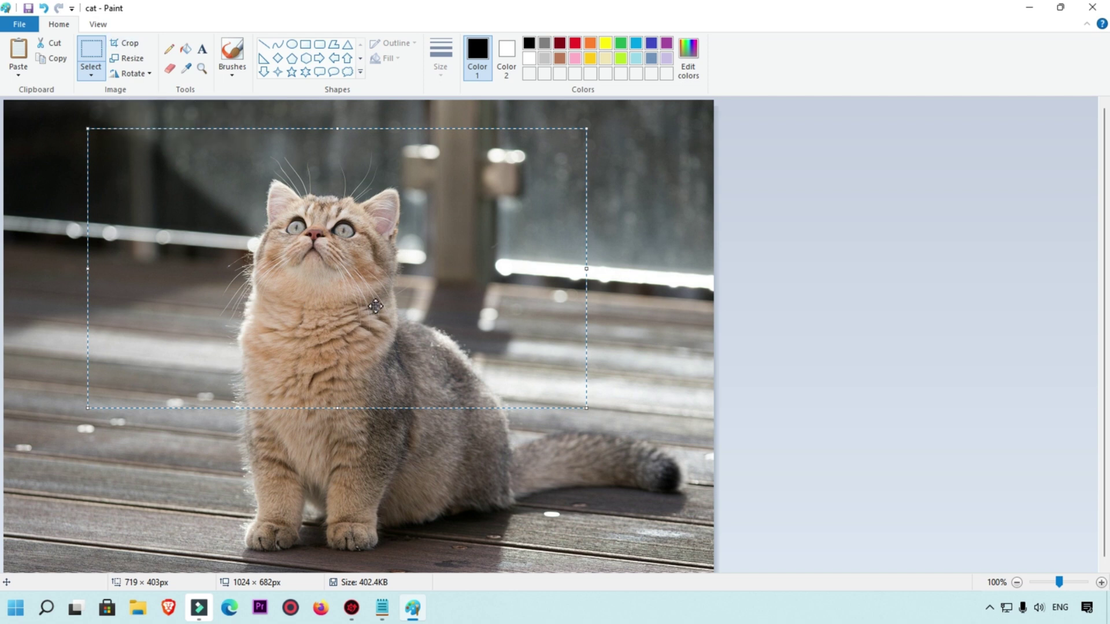
left_click_drag(587, 408, 661, 489)
left_click_drag(517, 414, 439, 381)
key("ctrl+z")
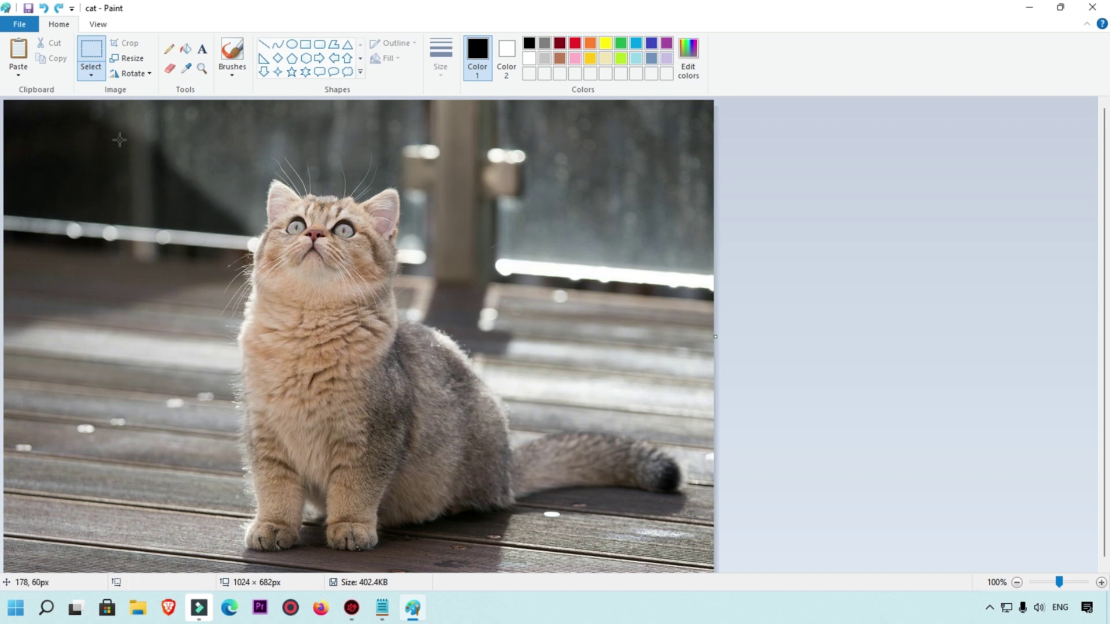
Crop the picture to a rectangular selection of about 910 × 631 px around the whole cat.
left_click_drag(64, 125, 694, 562)
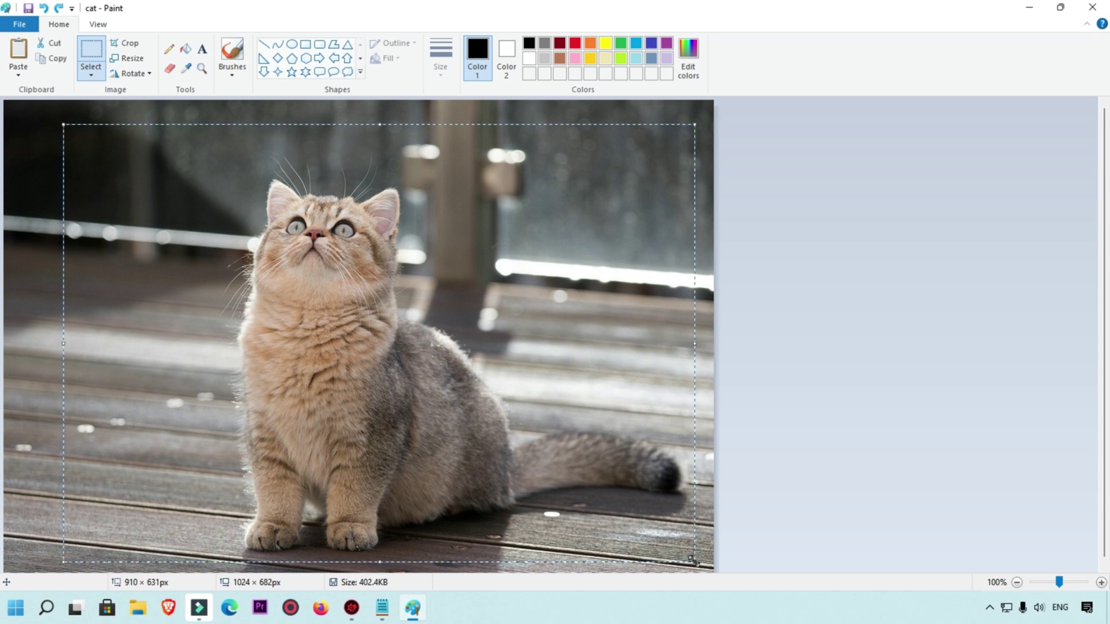
left_click(124, 46)
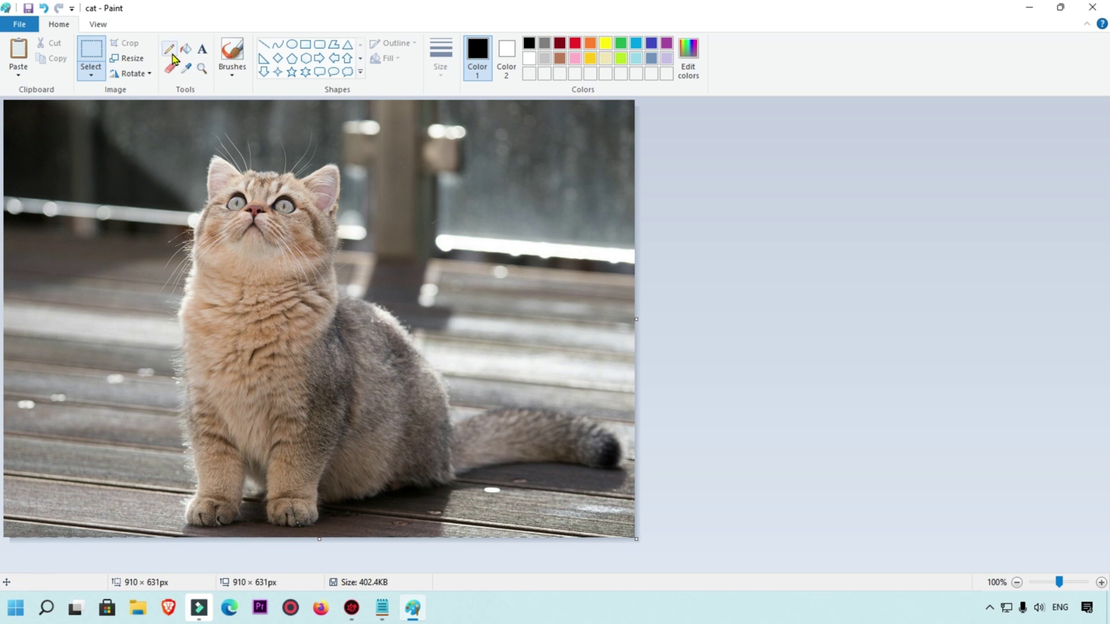
Write a short name freehand with the Pencil in the area beside the cat's head, starting in black and finishing in red.
mouse_move(374, 151)
left_mouse_down()
mouse_move(399, 191)
mouse_move(419, 141)
mouse_move(428, 204)
left_mouse_up()
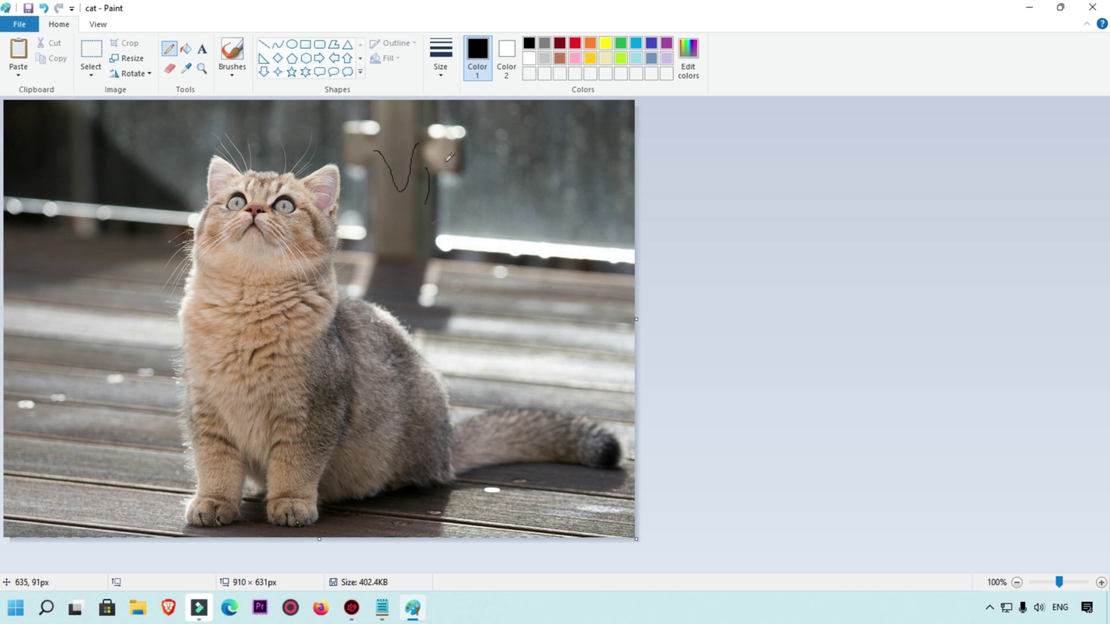
left_click(575, 43)
mouse_move(436, 162)
left_mouse_down()
mouse_move(443, 201)
mouse_move(410, 250)
left_mouse_up()
left_click_drag(467, 155, 483, 179)
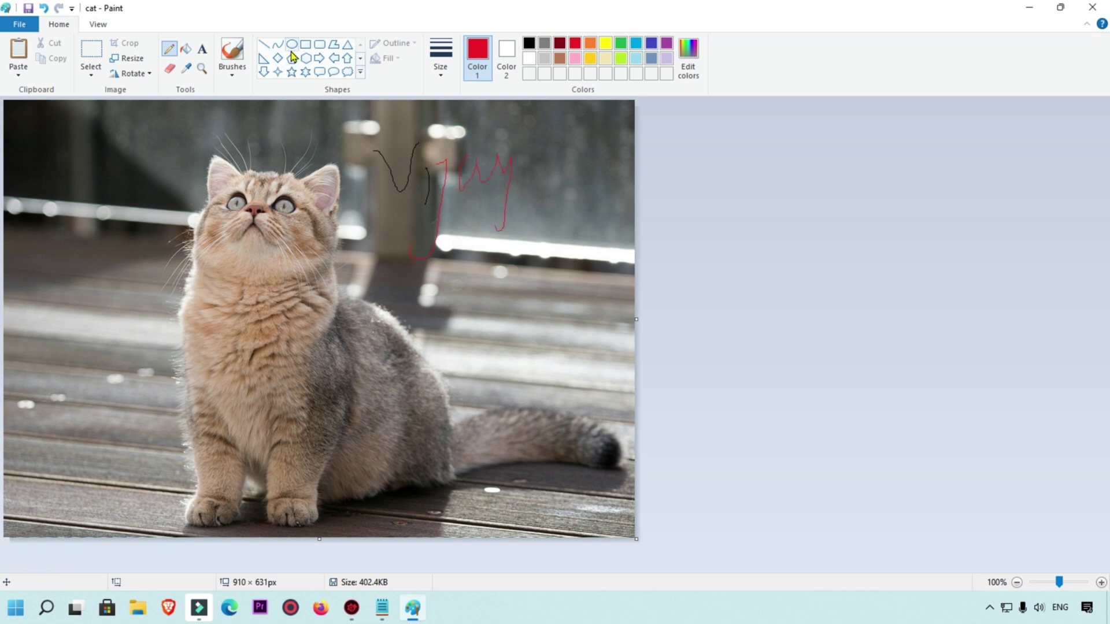
Draw a red rectangle outline of about 339 × 218 px around the handwritten name.
left_click(306, 43)
mouse_move(359, 125)
left_mouse_down()
mouse_move(393, 178)
mouse_move(518, 263)
mouse_move(594, 277)
left_mouse_up()
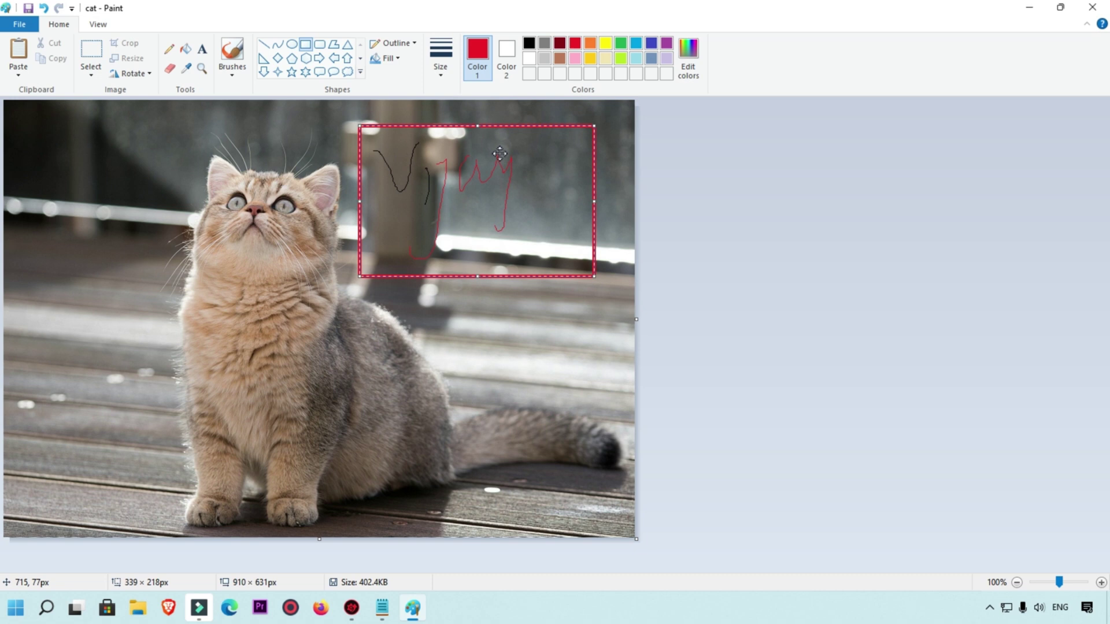
left_click(505, 58)
left_click(466, 176)
Set Color 2 to gold and try to fill the background inside the red rectangle with it.
left_click(185, 49)
left_click(595, 60)
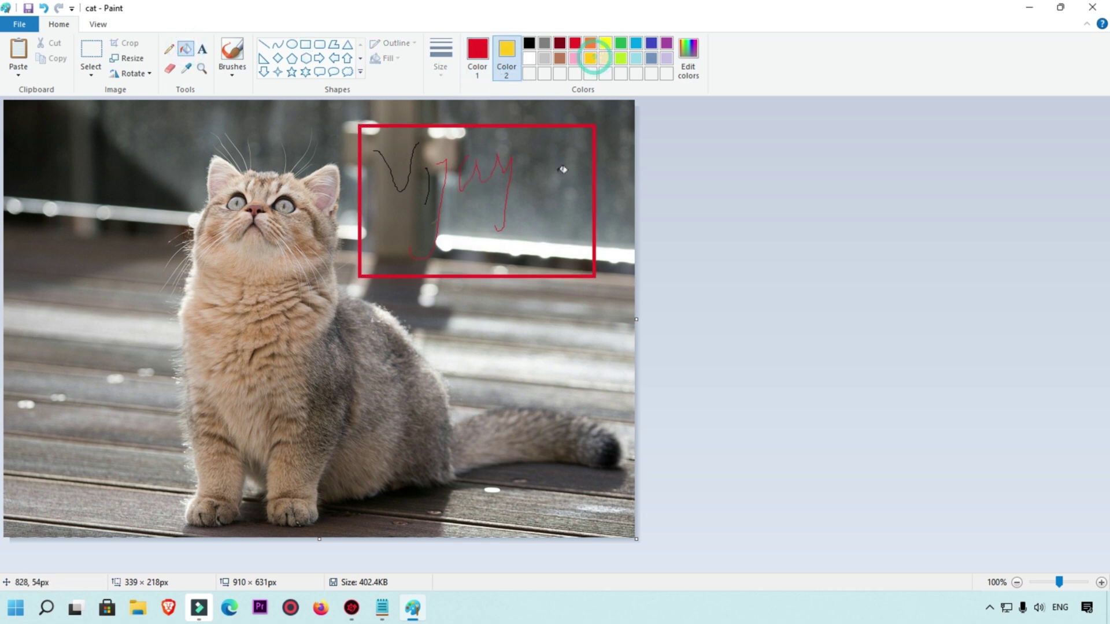
right_click(515, 181)
right_click(518, 141)
right_click(534, 187)
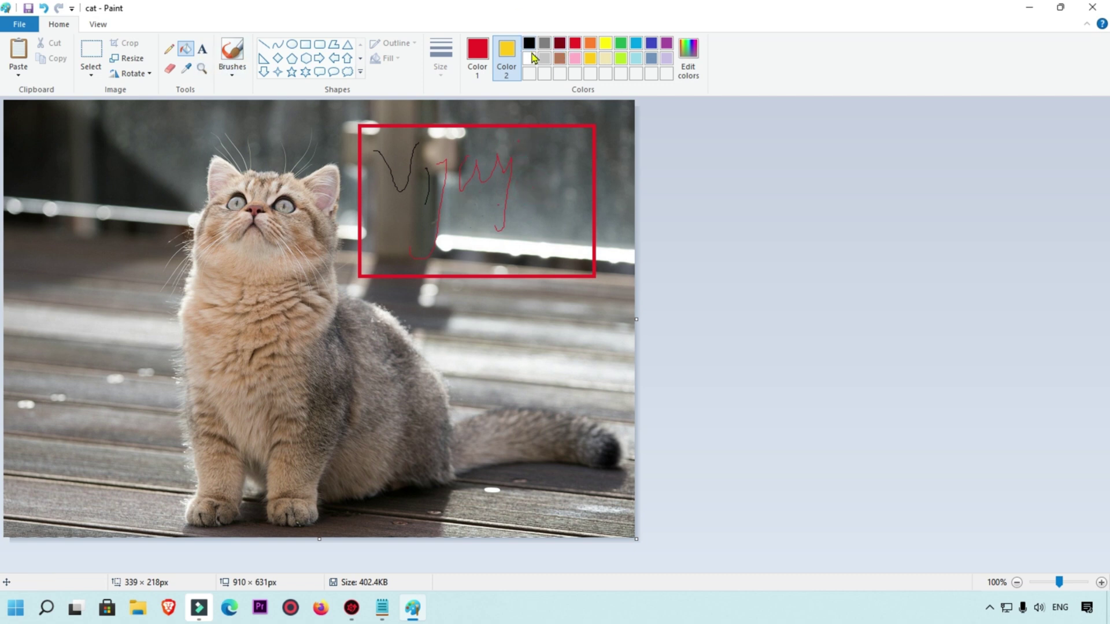
Scribble over the handwriting inside the rectangle in red, first with the standard brush and again with the Airbrush.
left_click(232, 43)
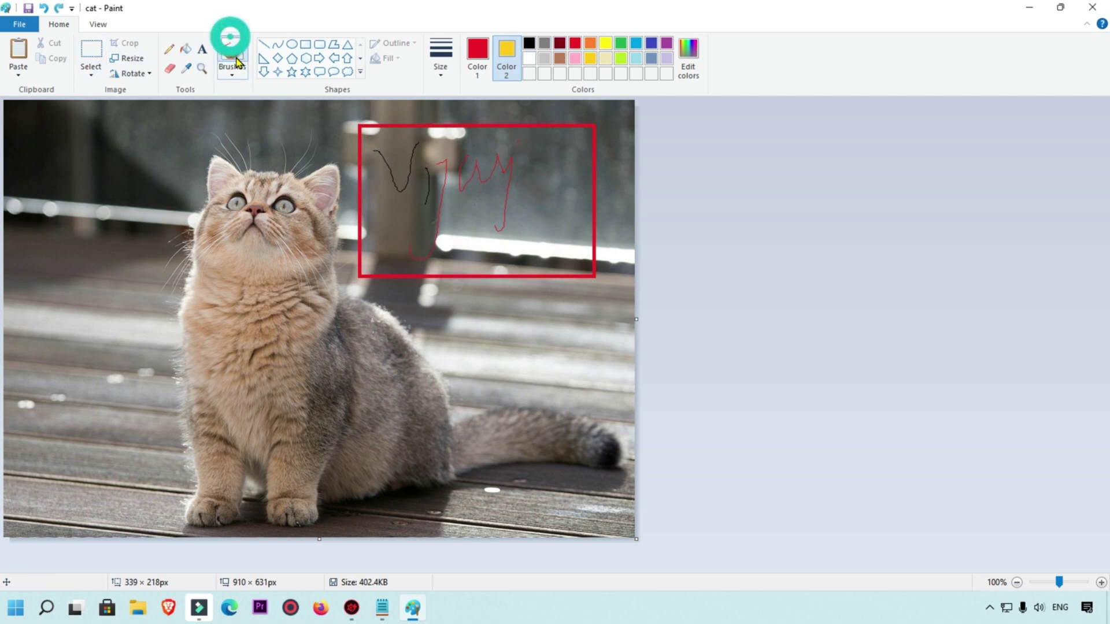
mouse_move(520, 186)
left_mouse_down()
mouse_move(466, 186)
mouse_move(509, 197)
mouse_move(360, 129)
left_mouse_up()
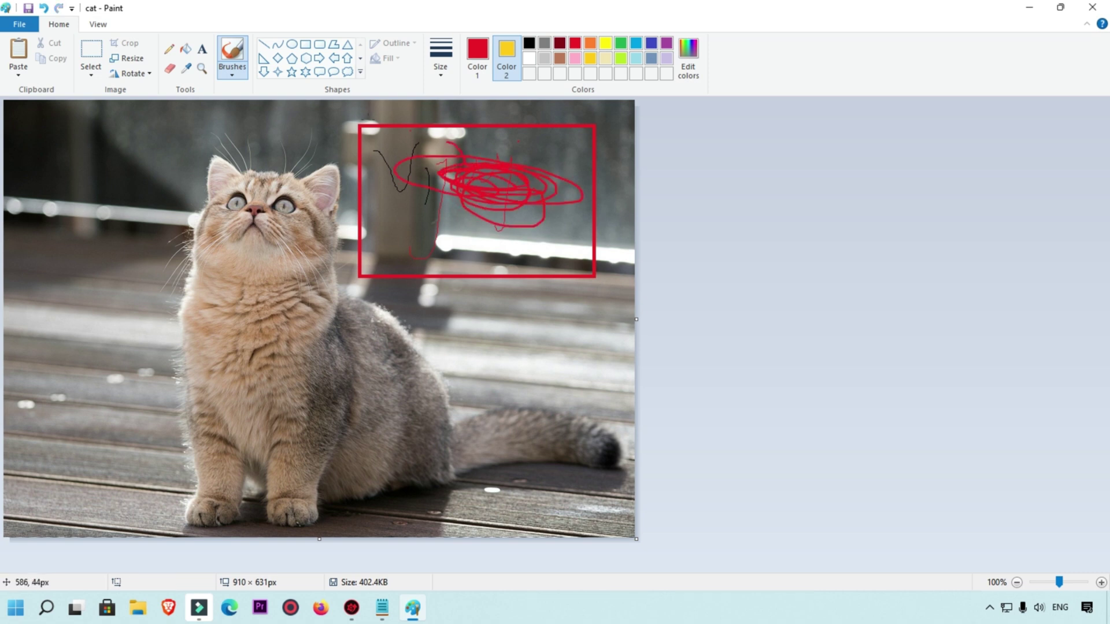
left_click(232, 74)
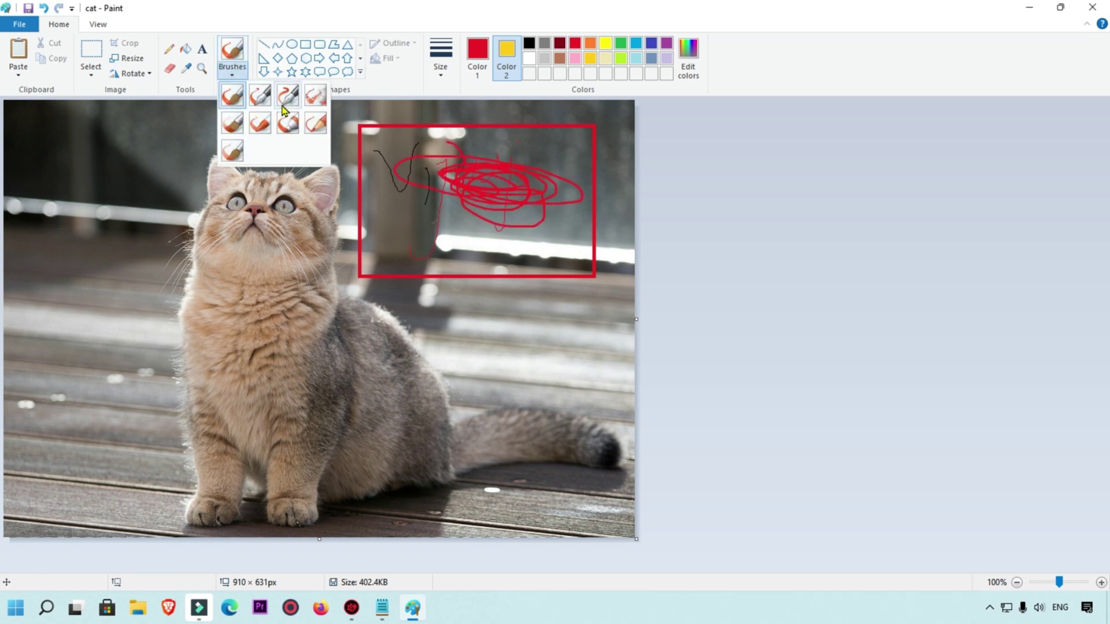
left_click(315, 94)
mouse_move(397, 169)
left_mouse_down()
mouse_move(521, 148)
mouse_move(405, 266)
left_mouse_up()
Paint over the red scribble inside the rectangle with brush strokes in orange, yellow and lime.
left_click(590, 43)
mouse_move(370, 190)
left_mouse_down()
mouse_move(566, 173)
mouse_move(491, 151)
mouse_move(386, 146)
mouse_move(412, 220)
mouse_move(497, 217)
mouse_move(434, 157)
mouse_move(428, 190)
mouse_move(528, 172)
left_mouse_up()
left_click(605, 44)
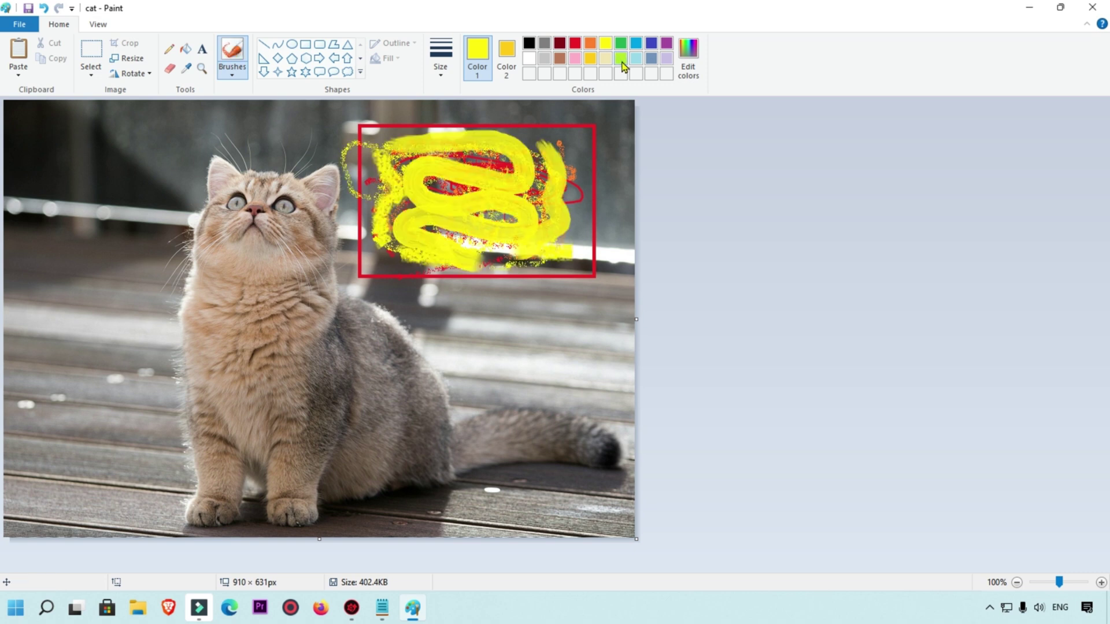
left_click(620, 58)
mouse_move(567, 144)
left_mouse_down()
mouse_move(555, 164)
mouse_move(558, 222)
mouse_move(508, 229)
left_mouse_up()
mouse_move(505, 126)
left_mouse_down()
mouse_move(379, 205)
mouse_move(491, 166)
left_mouse_up()
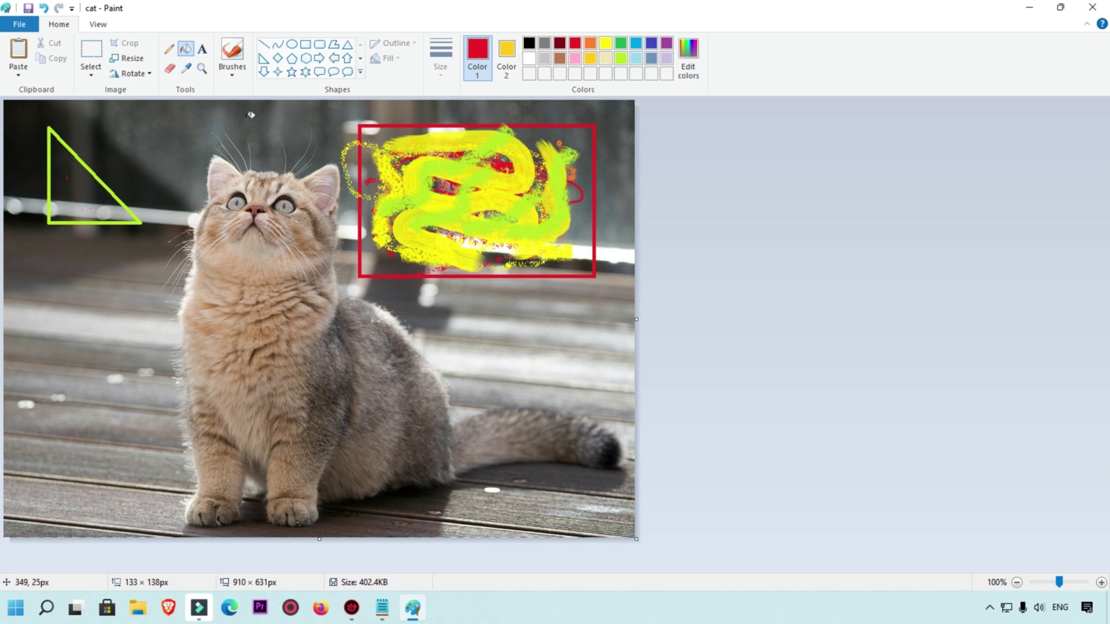
Add the red text "Sample text" beside the cat's chest in Calibri size 24 and enlarge its box to about 188 × 49 px.
left_click(202, 49)
left_click(55, 339)
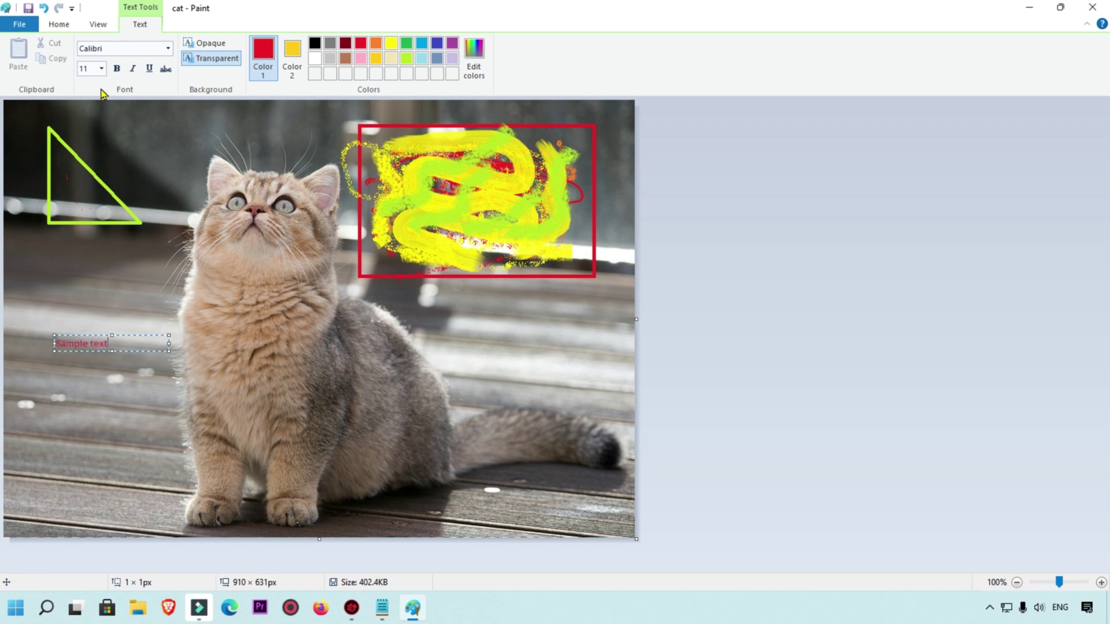
left_click(102, 69)
left_click(87, 208)
left_click(101, 68)
left_click(86, 118)
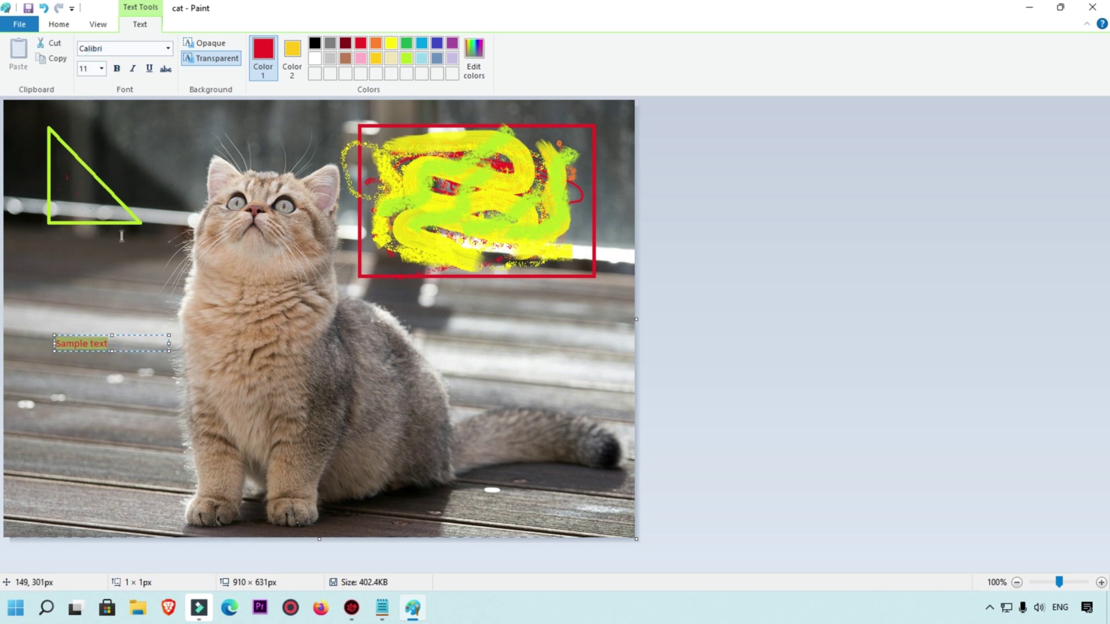
left_click(102, 69)
left_click(87, 208)
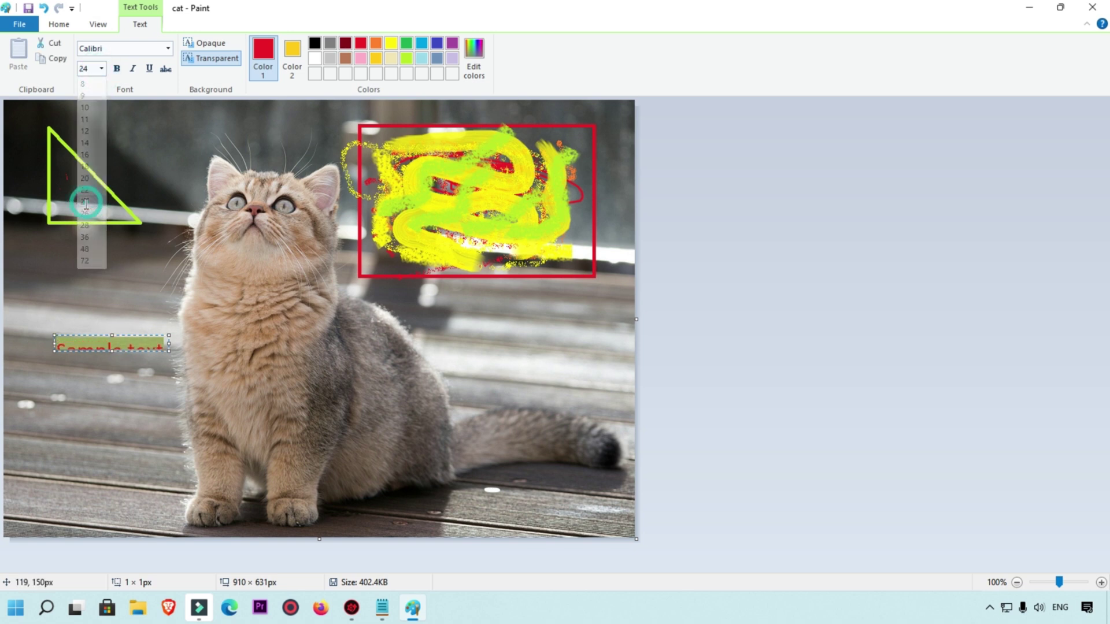
left_click_drag(166, 349, 181, 366)
Make the sample text bold, try italic and underline and remove them, and place the text with a transparent background.
left_click(114, 73)
left_click(114, 74)
left_click(114, 74)
left_click(132, 70)
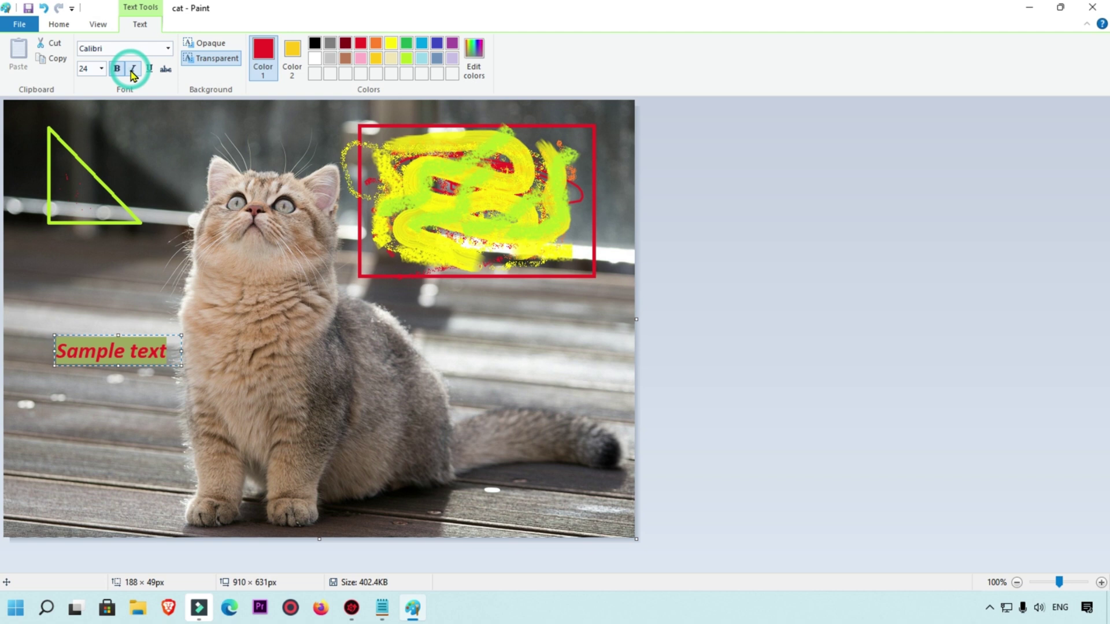
left_click(149, 70)
left_click(149, 70)
left_click(133, 71)
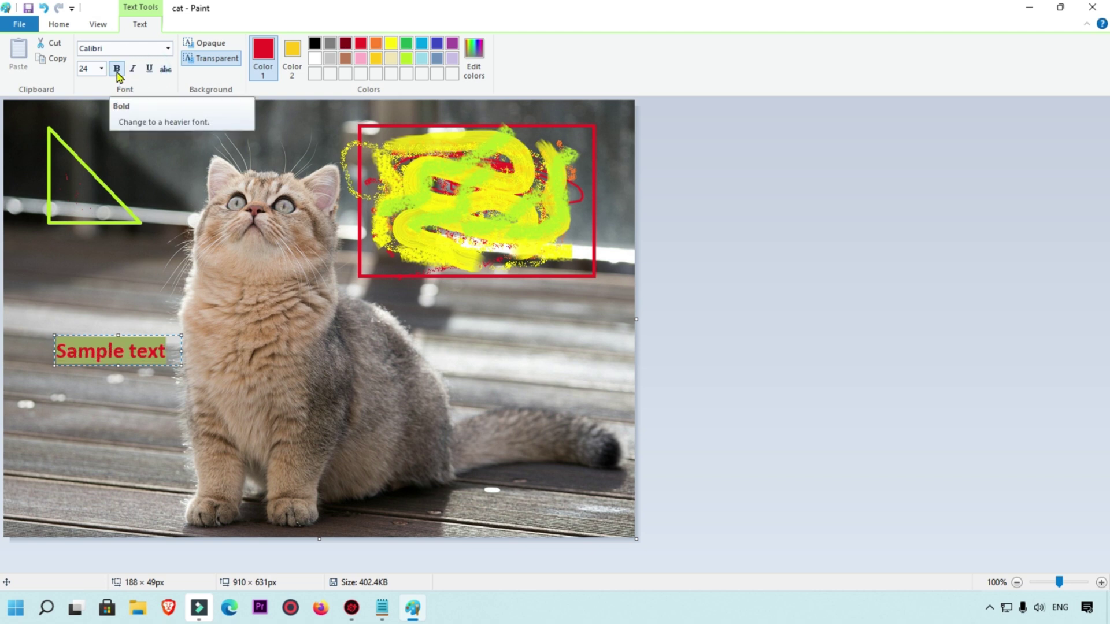
left_click(190, 58)
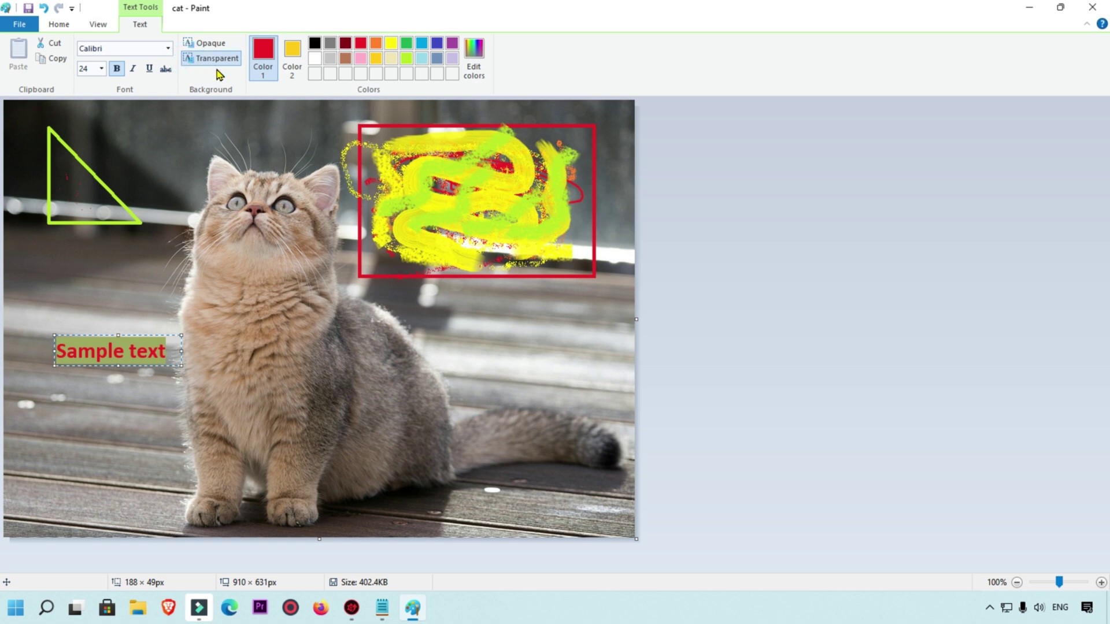
left_click(82, 286)
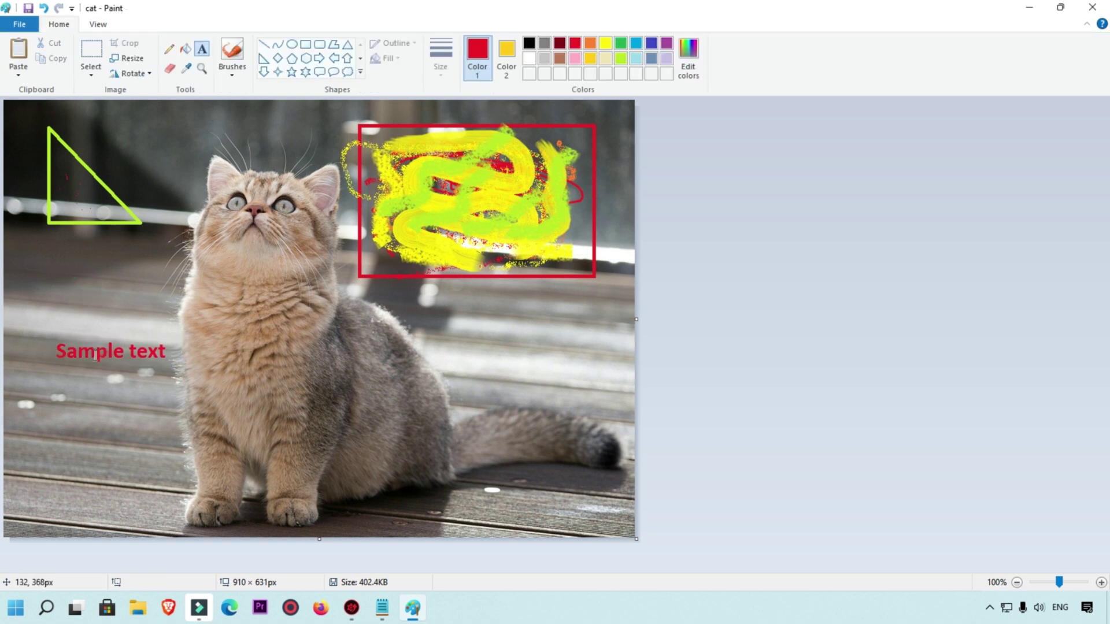
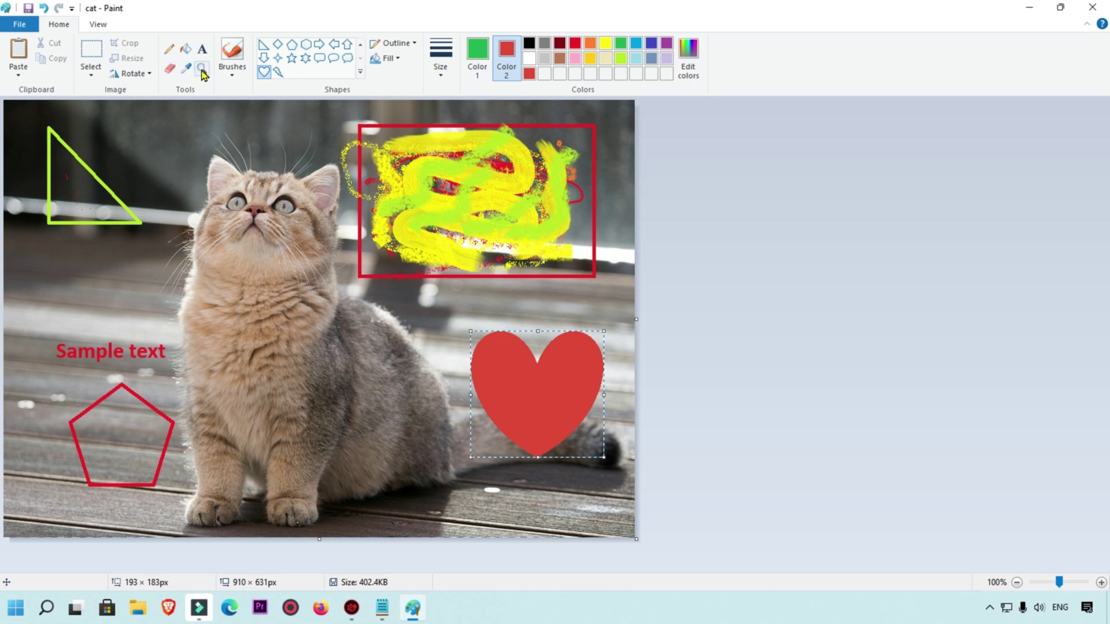
Magnify the red heart to 500% to view its edges up close.
left_click(509, 359)
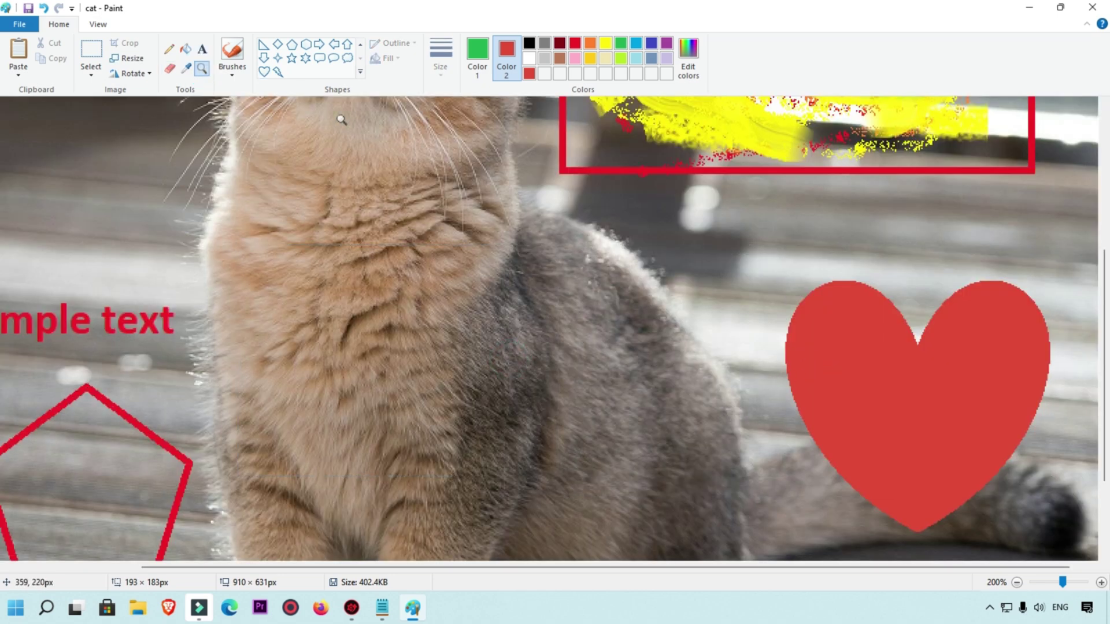
left_click(713, 327)
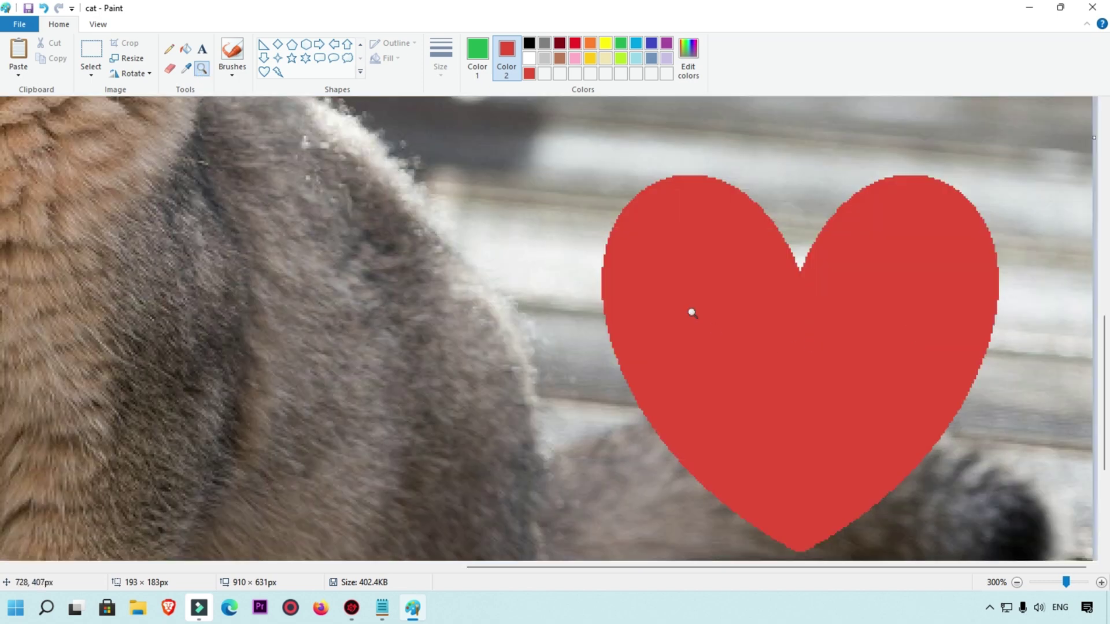
left_click(671, 283)
left_click(577, 263)
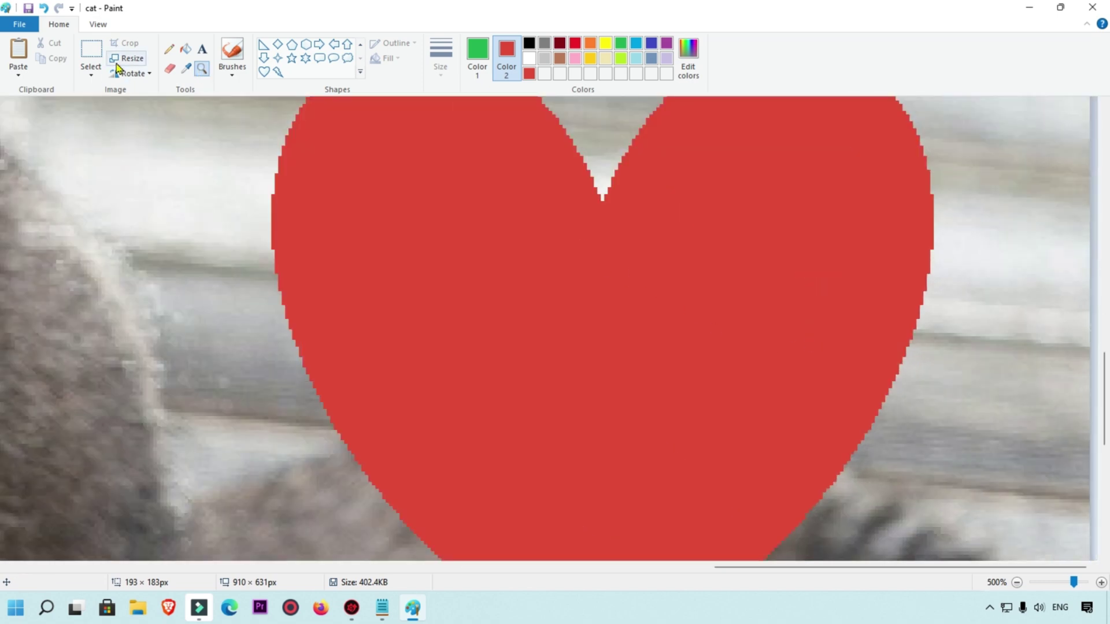
Undo the heart, the pentagon and the sample text, and bring the view back to 100%.
key("ctrl+z")
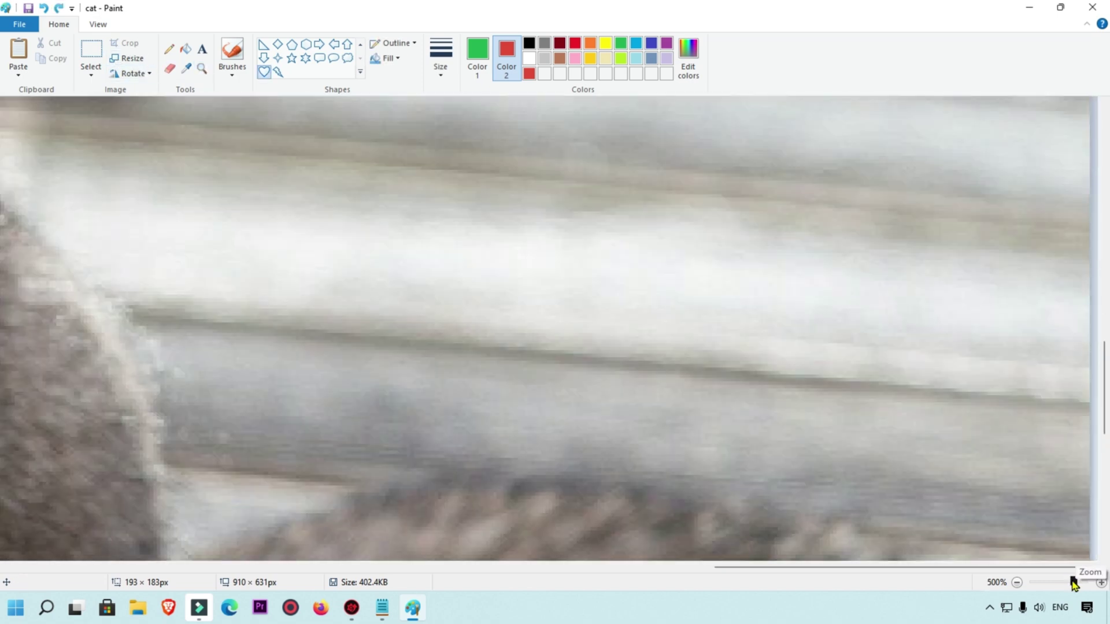
left_click(1017, 583)
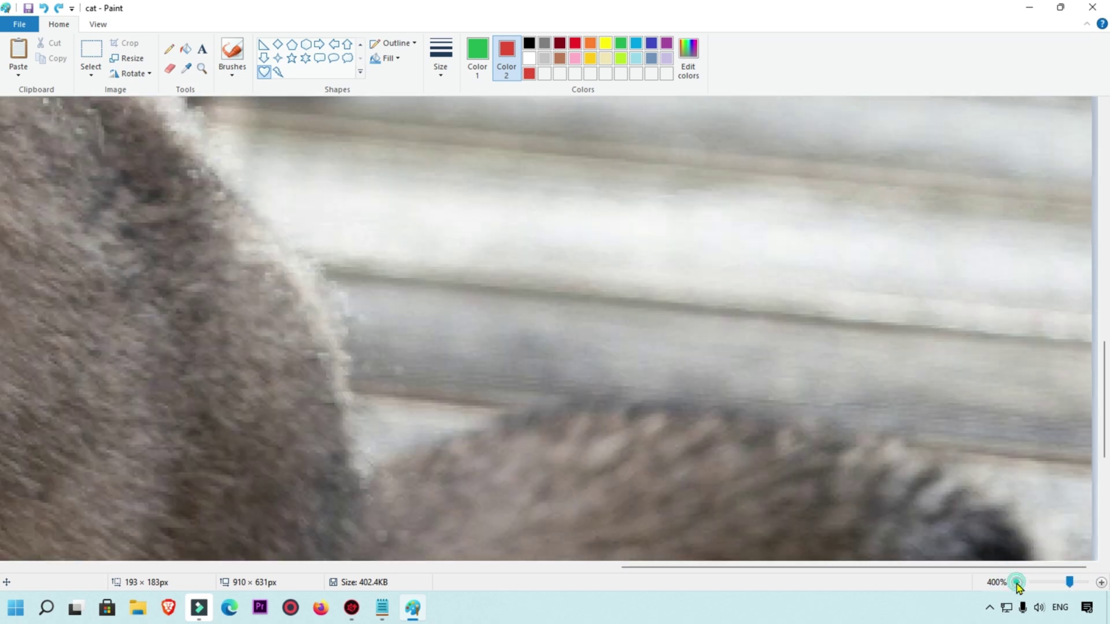
left_click(1017, 583)
left_click(1016, 583)
left_click(1017, 583)
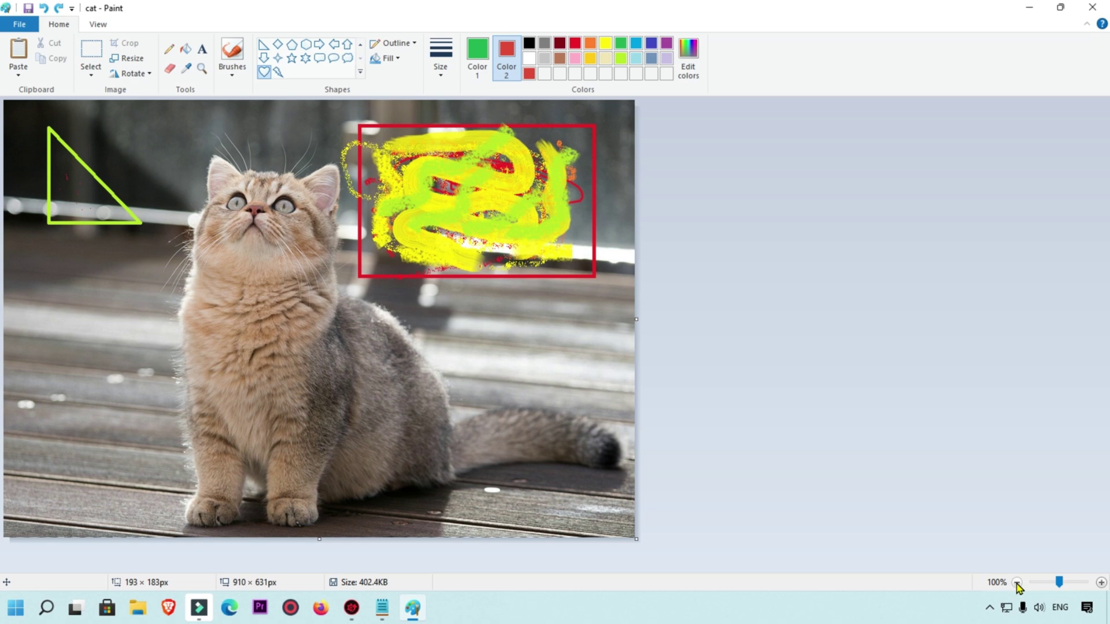
left_click(1017, 582)
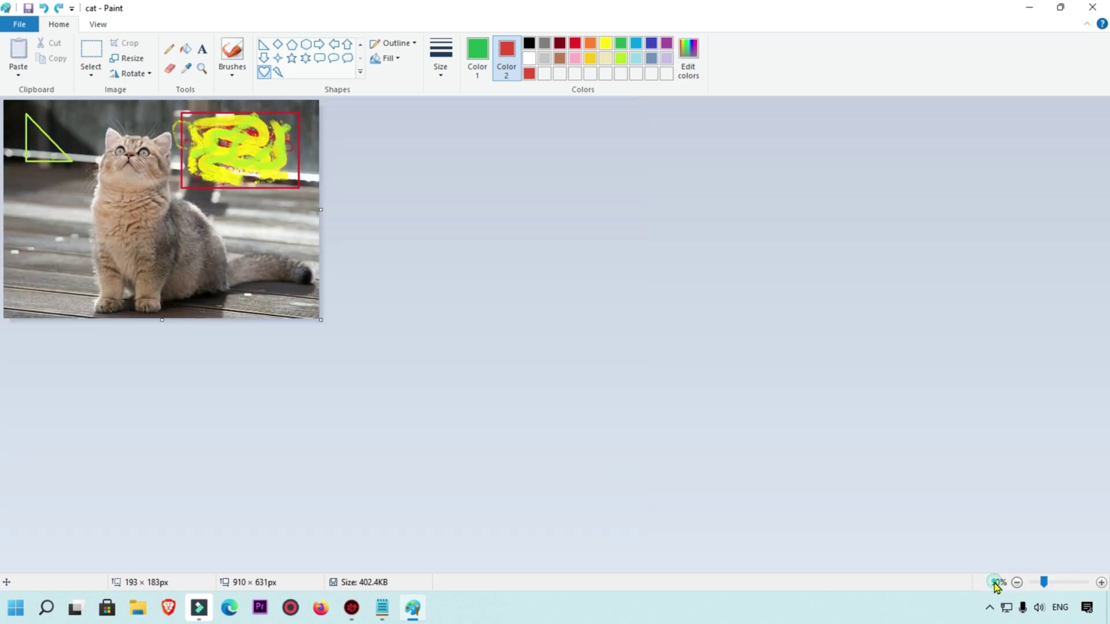
left_click(1101, 582)
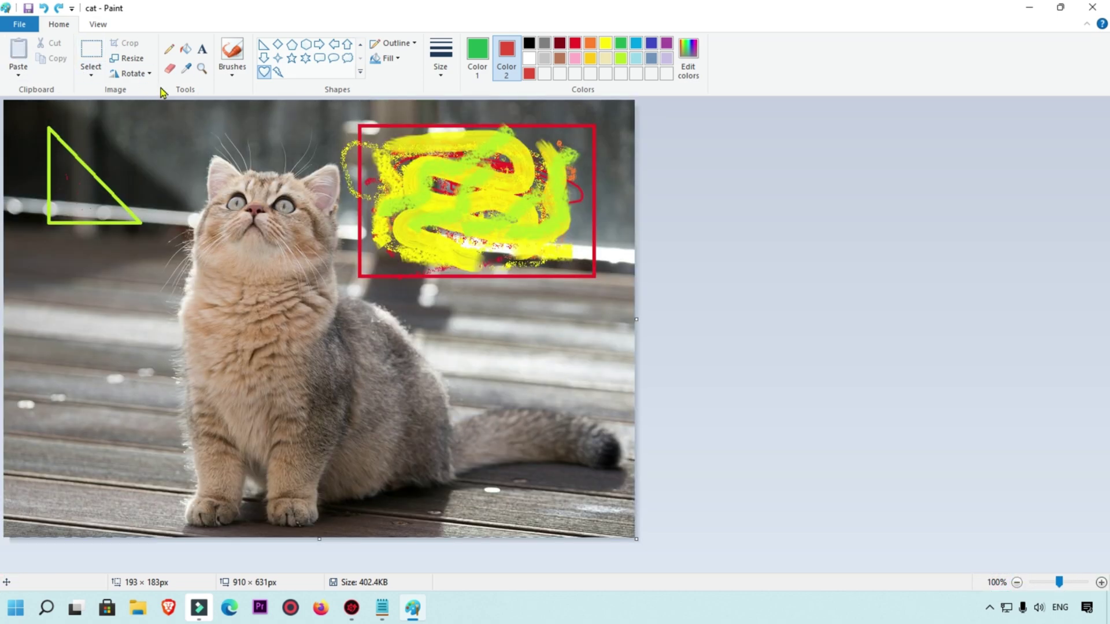
Use the Eraser with red as Color 2 to make zigzag and looping strokes on the floor beside the cat.
left_click(170, 70)
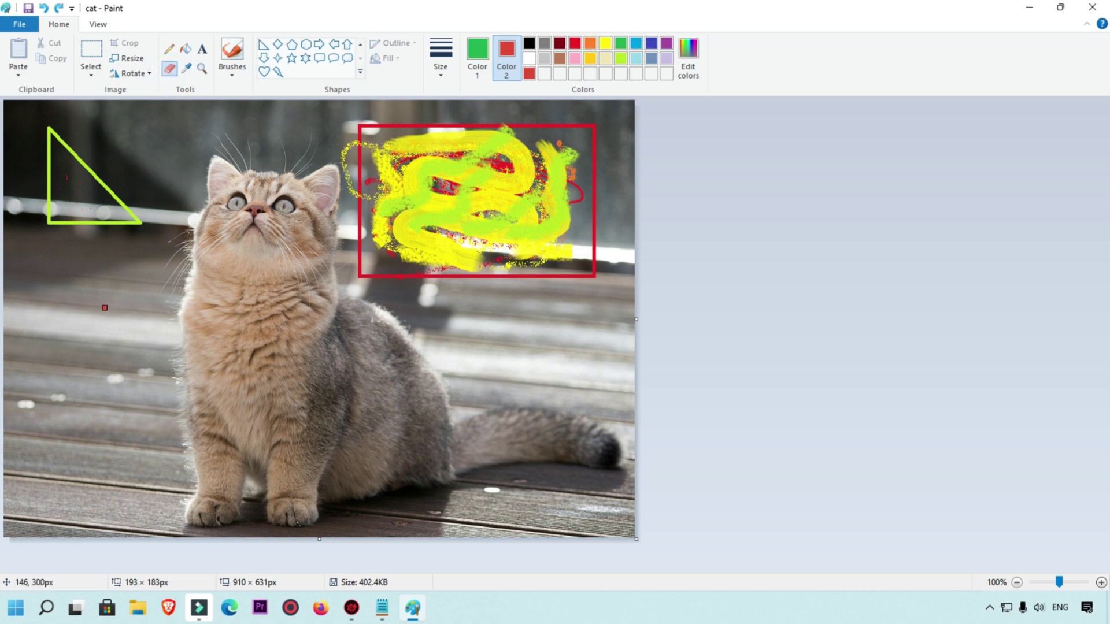
mouse_move(103, 292)
left_mouse_down()
mouse_move(150, 299)
mouse_move(114, 316)
mouse_move(97, 366)
mouse_move(122, 409)
left_mouse_up()
left_click(480, 58)
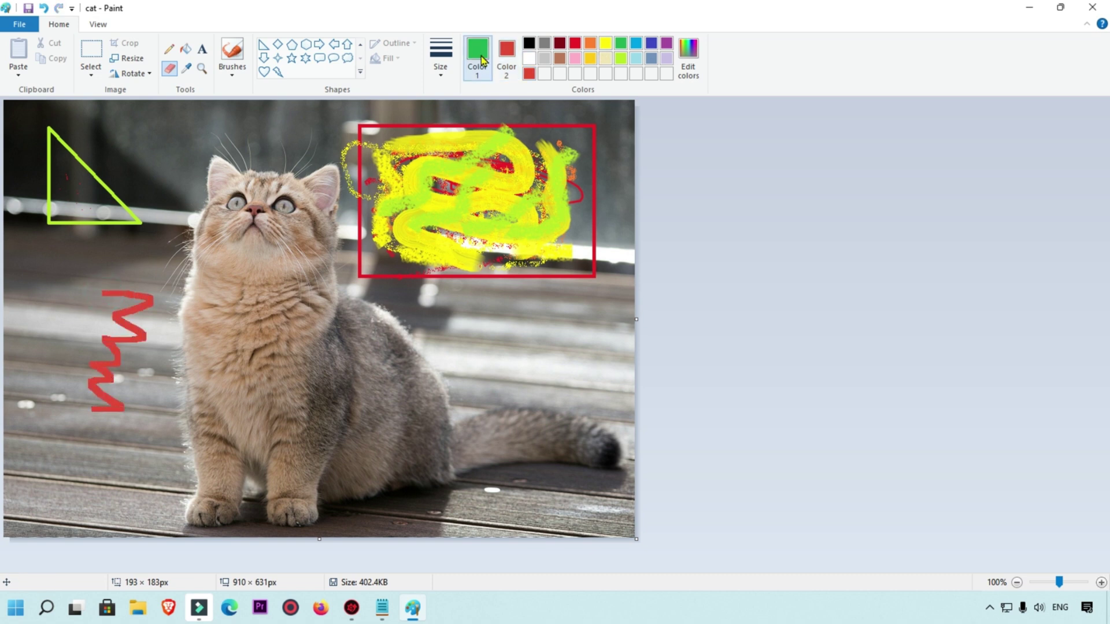
mouse_move(107, 289)
left_mouse_down()
mouse_move(57, 299)
mouse_move(98, 328)
mouse_move(74, 377)
left_mouse_up()
left_click(507, 57)
left_click(170, 68)
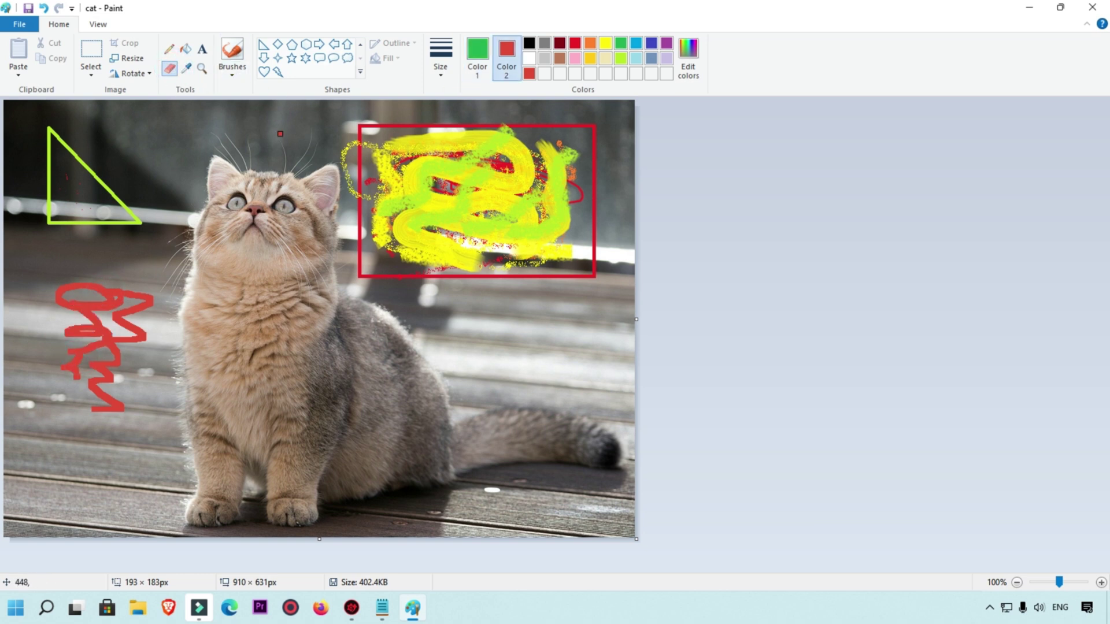
Erase across the colored scribble inside the rectangle in red, and again with Color 2 set to orange.
mouse_move(362, 129)
left_mouse_down()
mouse_move(522, 147)
mouse_move(517, 134)
mouse_move(590, 152)
mouse_move(448, 142)
mouse_move(405, 168)
left_mouse_up()
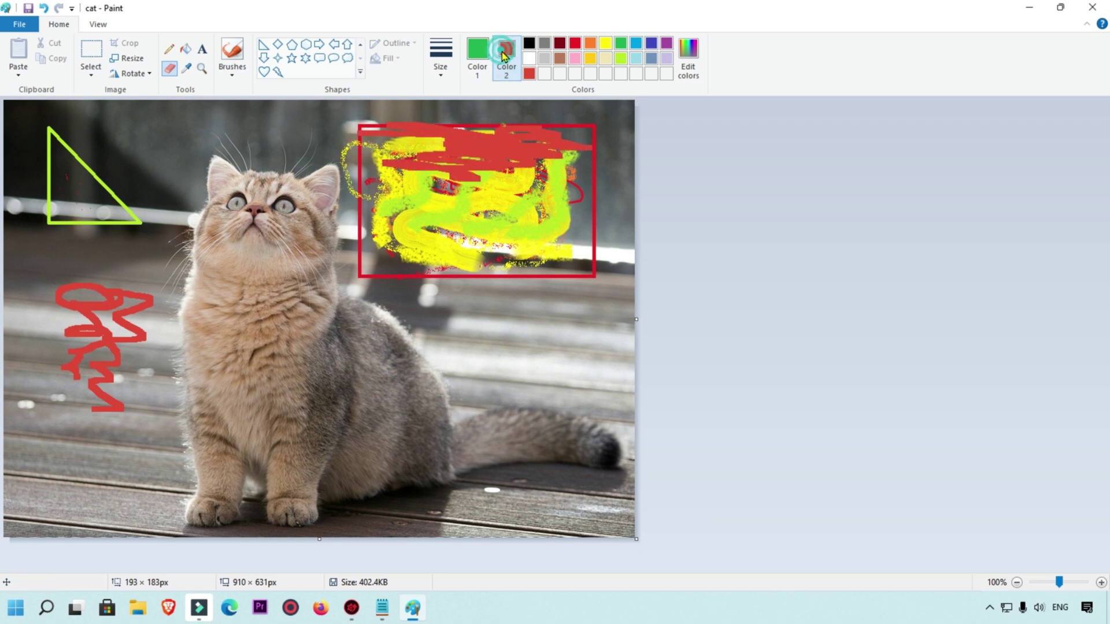
left_click(589, 45)
mouse_move(515, 125)
left_mouse_down()
mouse_move(405, 162)
mouse_move(496, 203)
mouse_move(399, 238)
mouse_move(417, 260)
left_mouse_up()
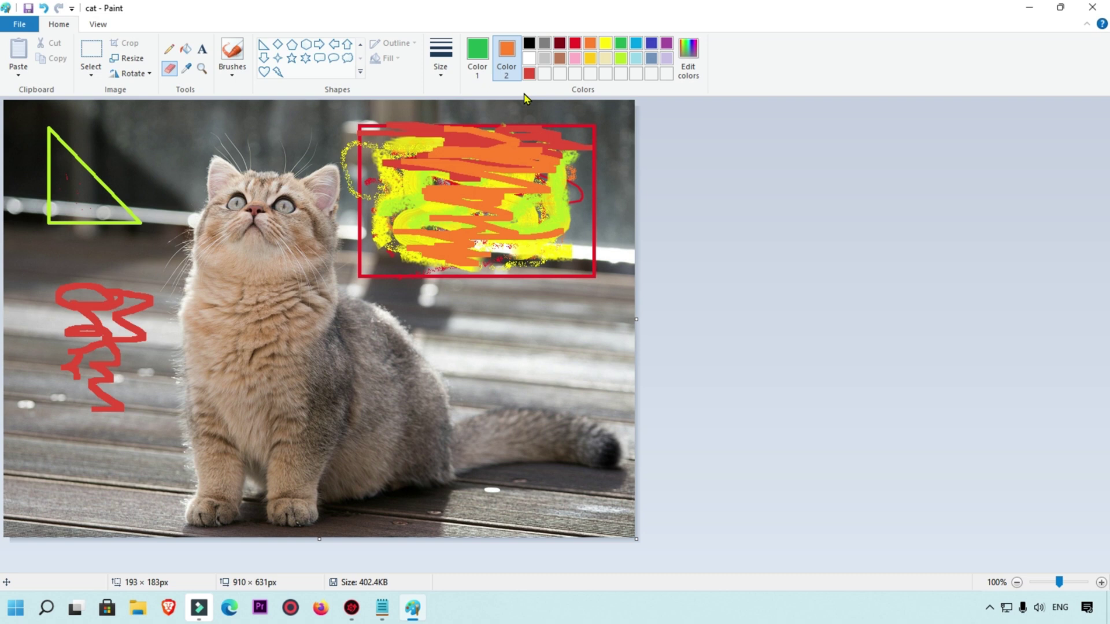
Save and close the edited picture, and check the saved cat file from the desktop in Photos.
left_click(28, 8)
left_click(1092, 7)
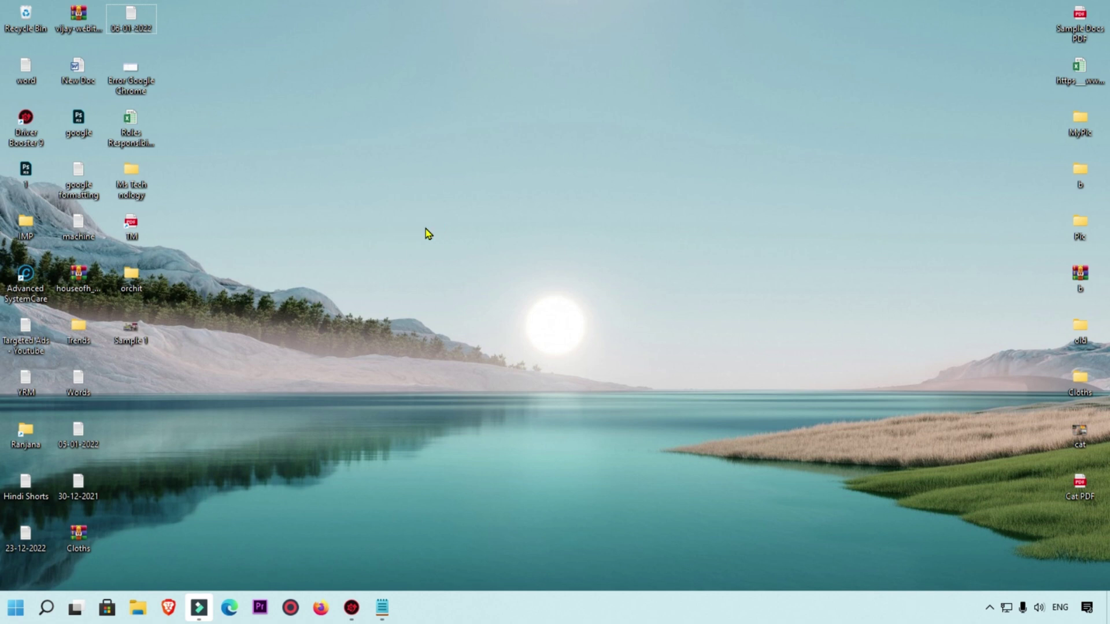
double_click(1079, 433)
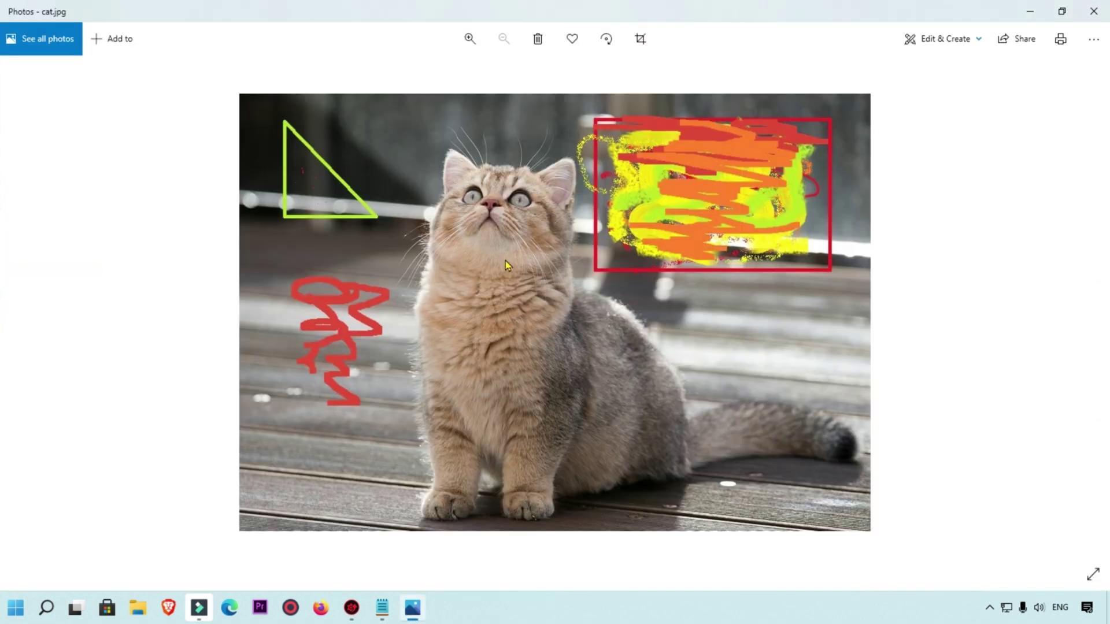
left_click(1093, 11)
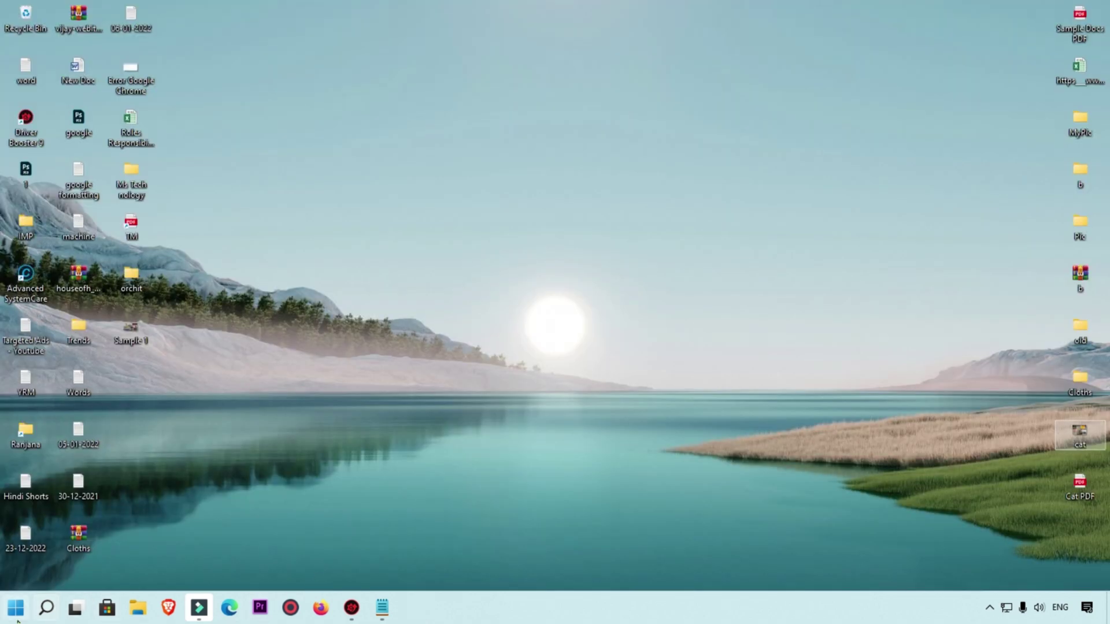
Start Paint with a new blank canvas and fill the whole canvas with black.
left_click(14, 617)
type("paint")
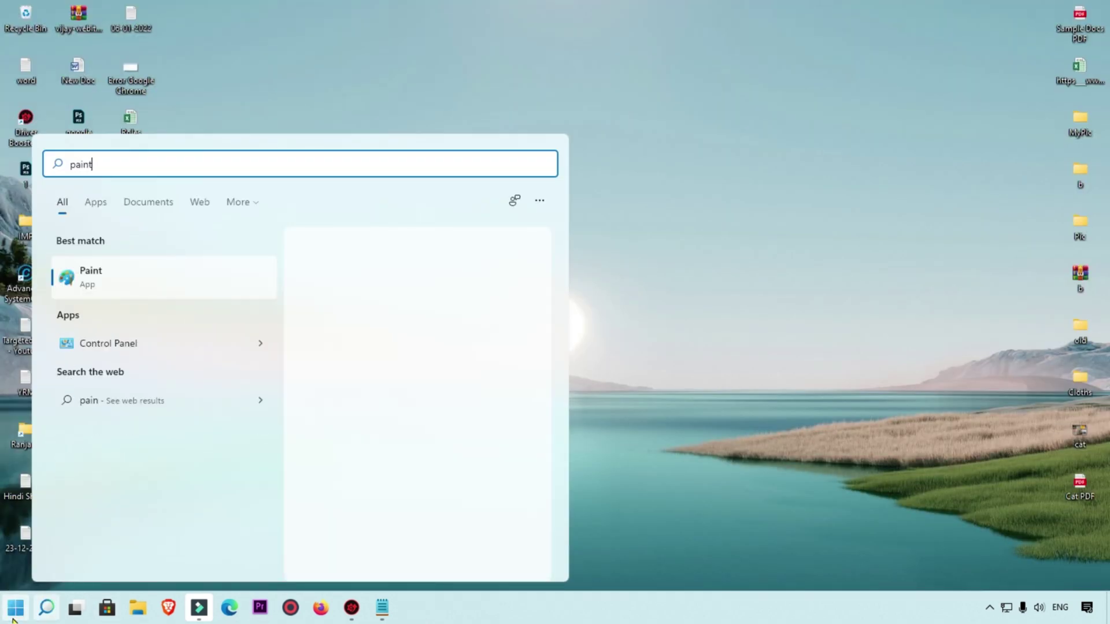
key("Return")
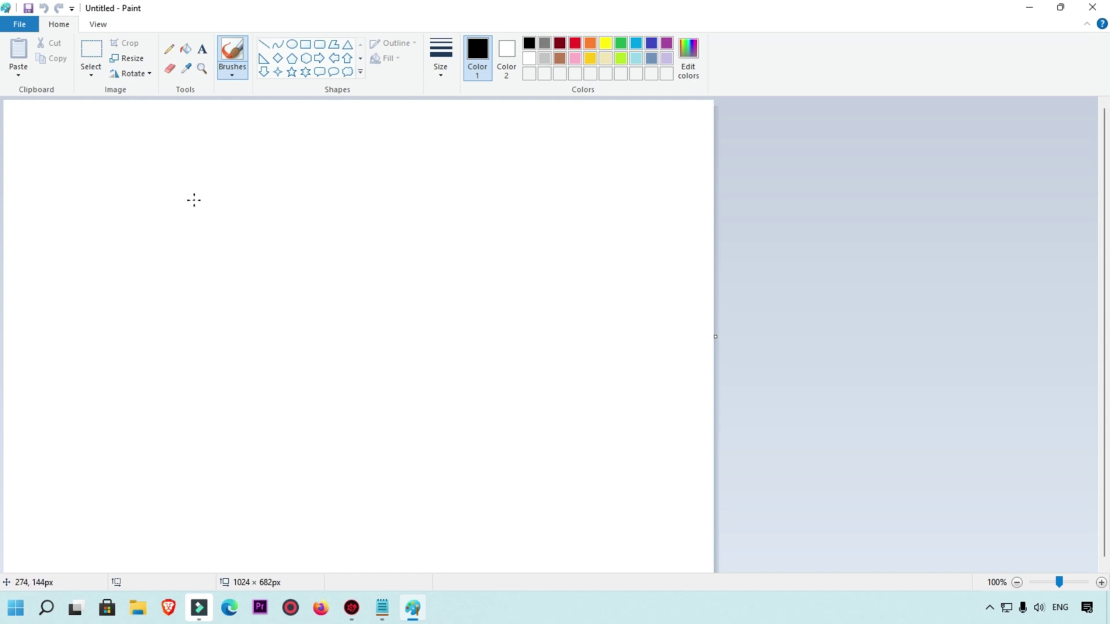
left_click(186, 50)
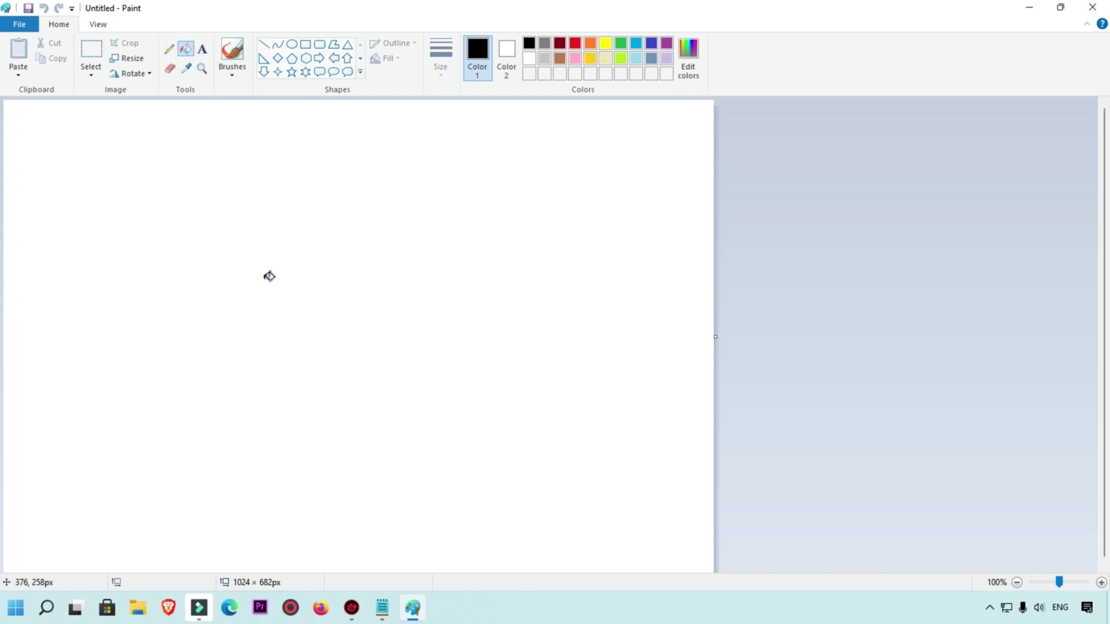
left_click(270, 277)
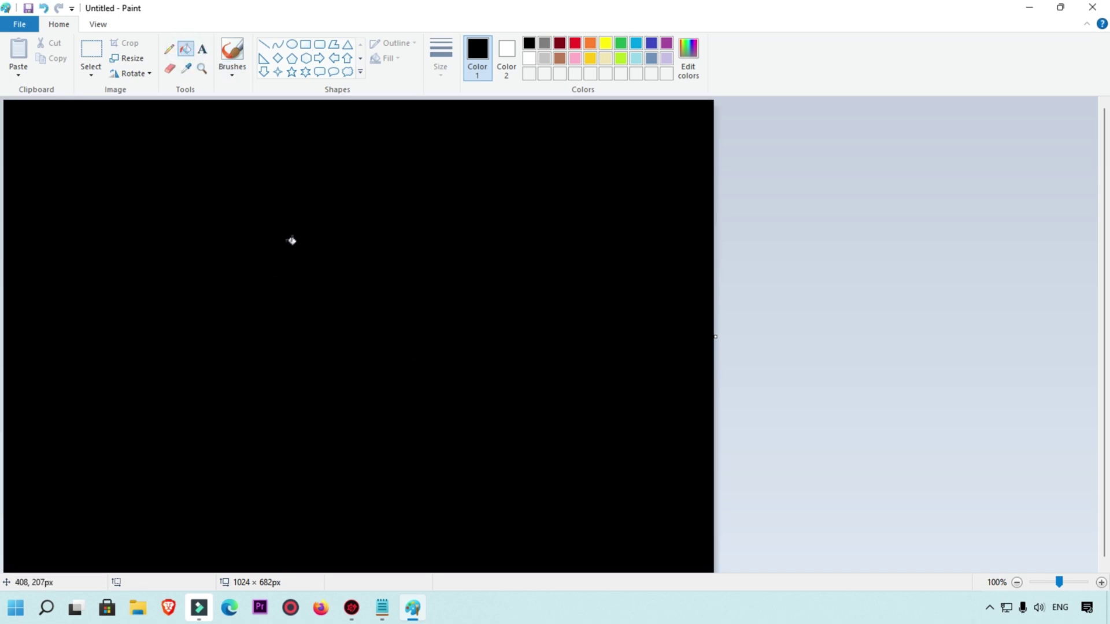
Draw a moon as a circle about 104 × 104 px in the canvas's upper-left area, with white outline and solid white fill.
left_click(292, 45)
left_click_drag(61, 127, 133, 200)
left_click(477, 53)
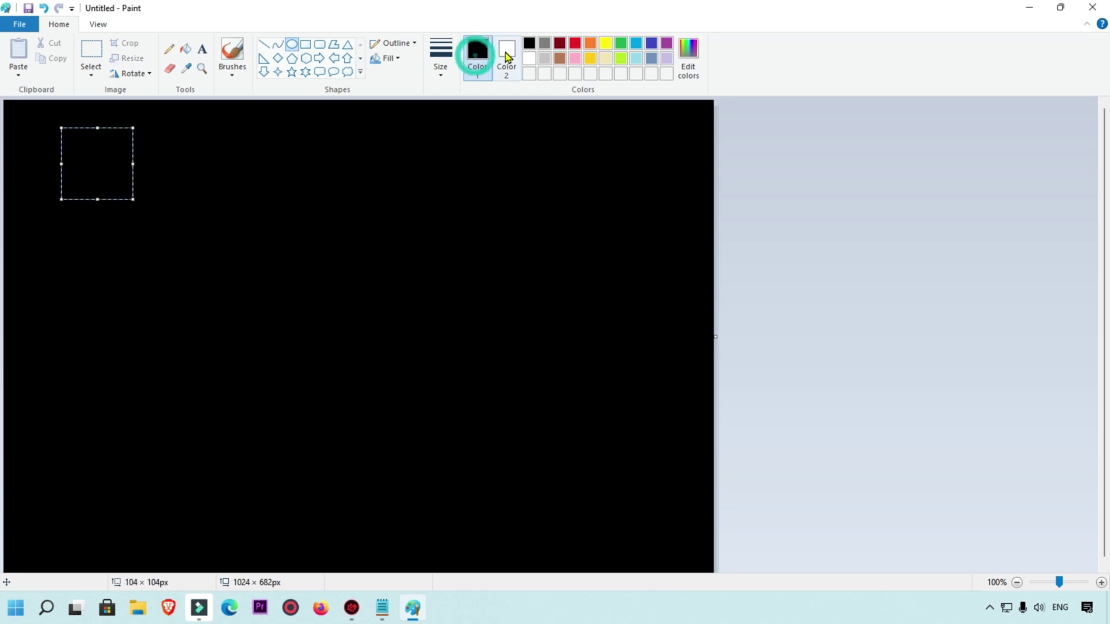
left_click(529, 58)
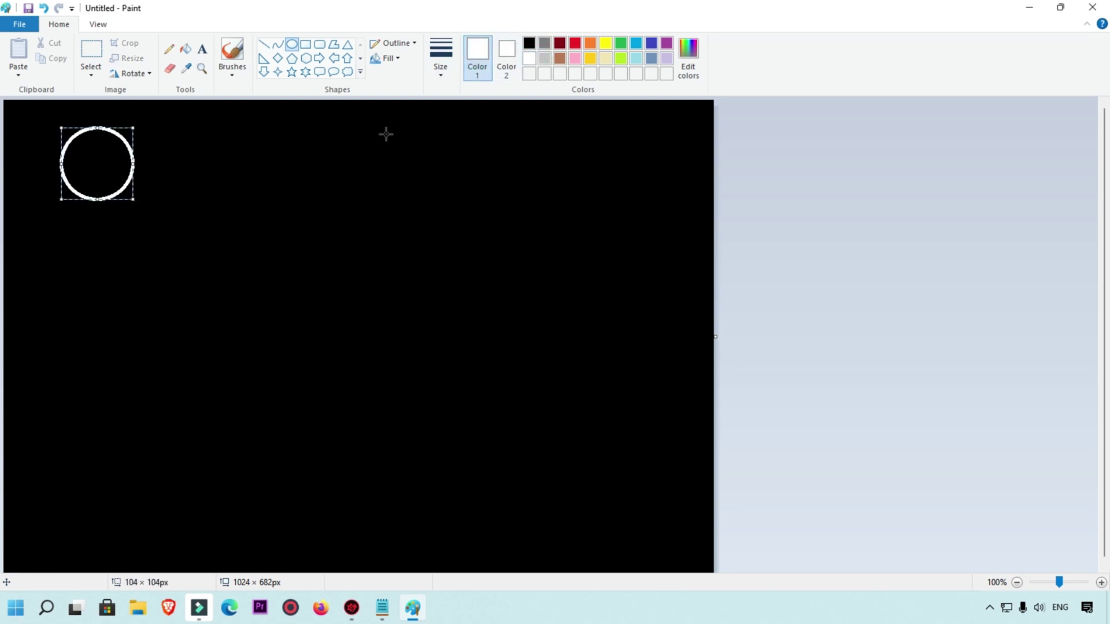
left_click(386, 58)
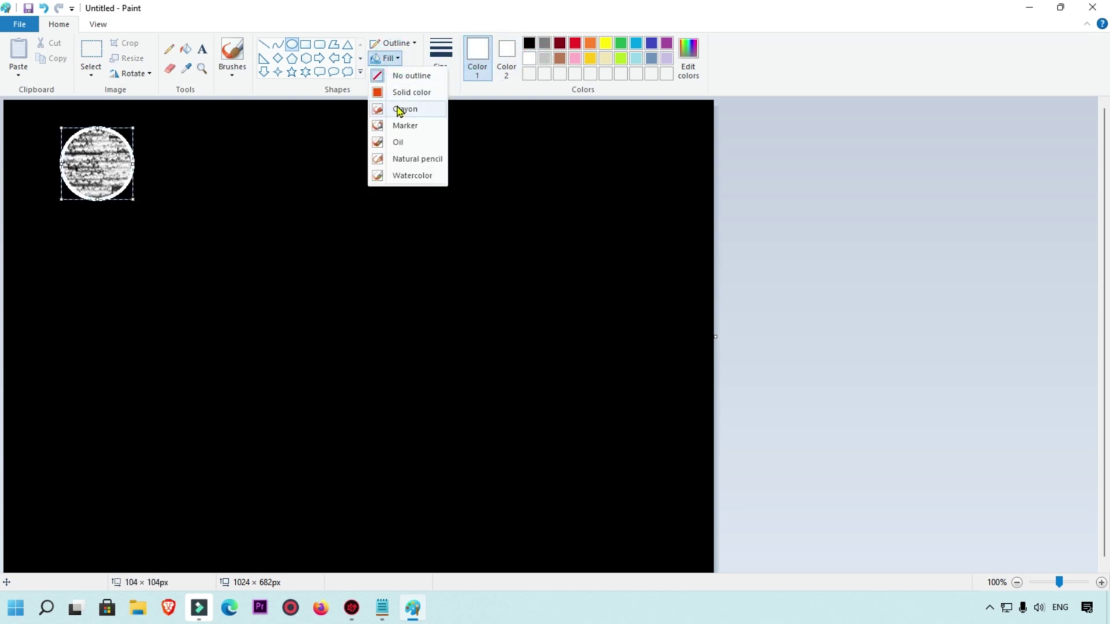
left_click(396, 92)
left_click(156, 176)
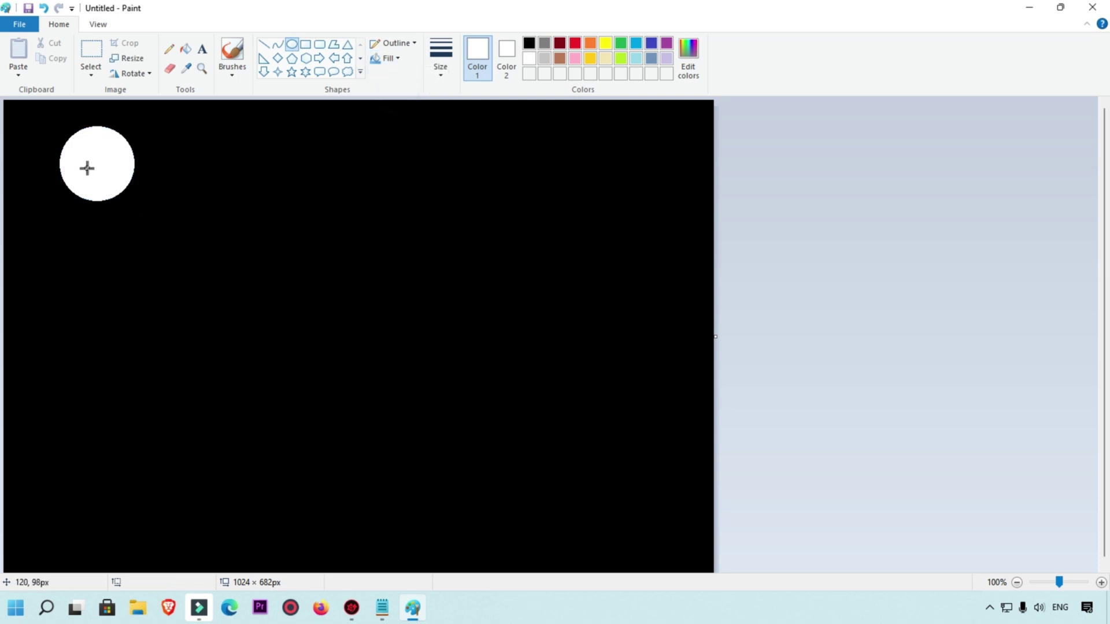
Dot small white stars with a brush across the black sky around and beside the moon.
left_click(233, 74)
left_click(309, 96)
left_click(409, 174)
left_click(329, 234)
left_click(333, 150)
left_click(465, 126)
left_click(517, 237)
left_click(89, 268)
left_click(178, 149)
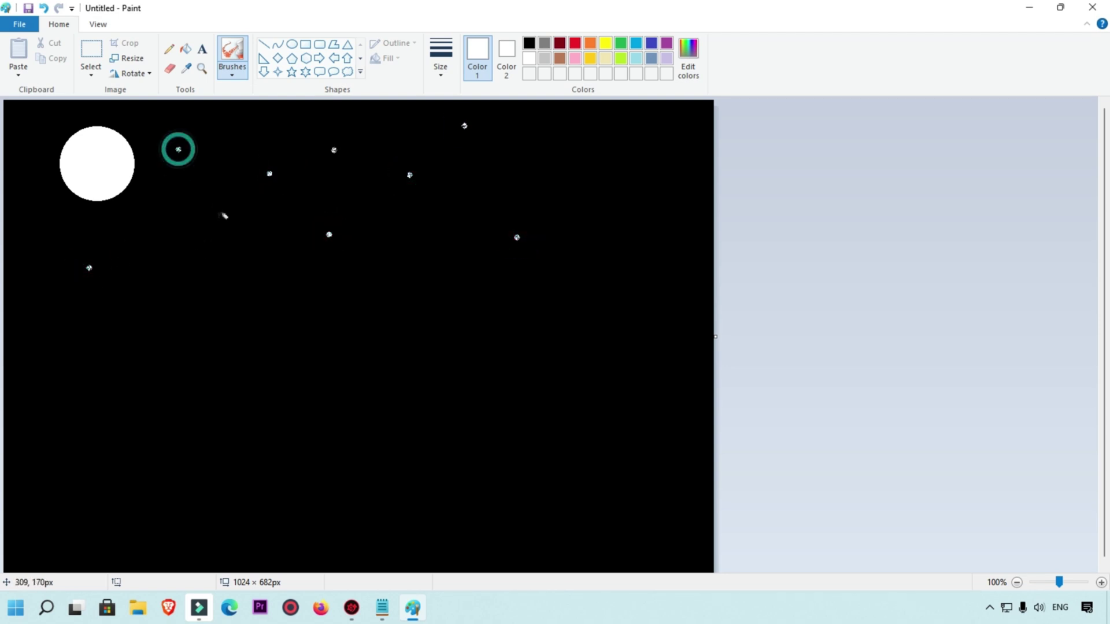
left_click(166, 224)
left_click(71, 222)
left_click(17, 140)
left_click(163, 130)
left_click(283, 134)
left_click(355, 196)
left_click(491, 157)
left_click(584, 192)
left_click(645, 133)
left_click(572, 148)
left_click(662, 188)
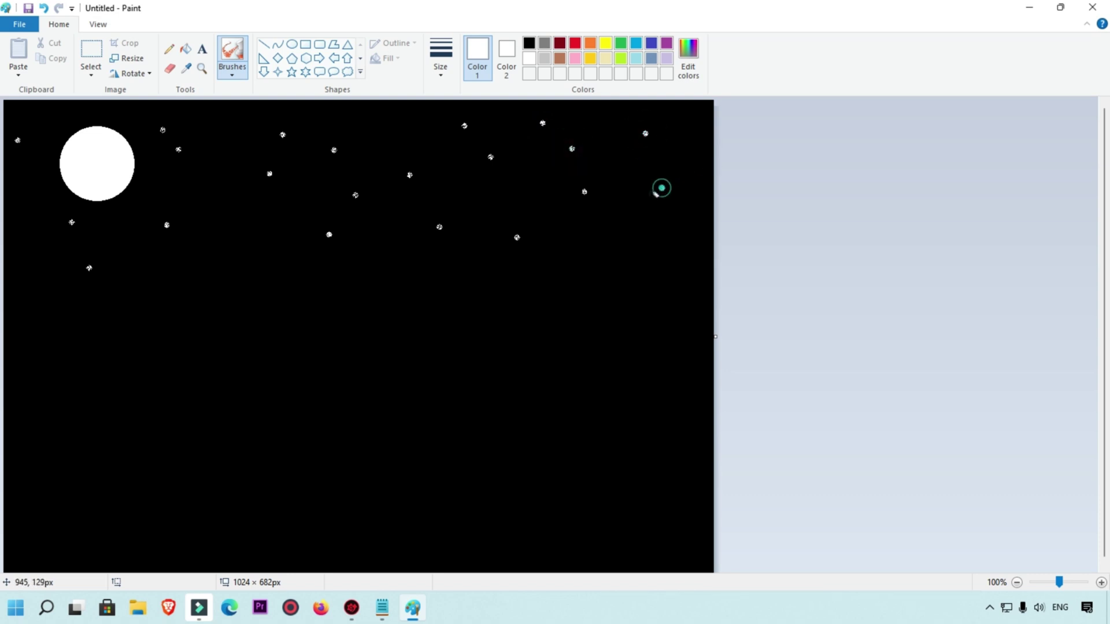
left_click(197, 330)
left_click(45, 353)
left_click(32, 274)
left_click(175, 194)
left_click(225, 199)
left_click(245, 240)
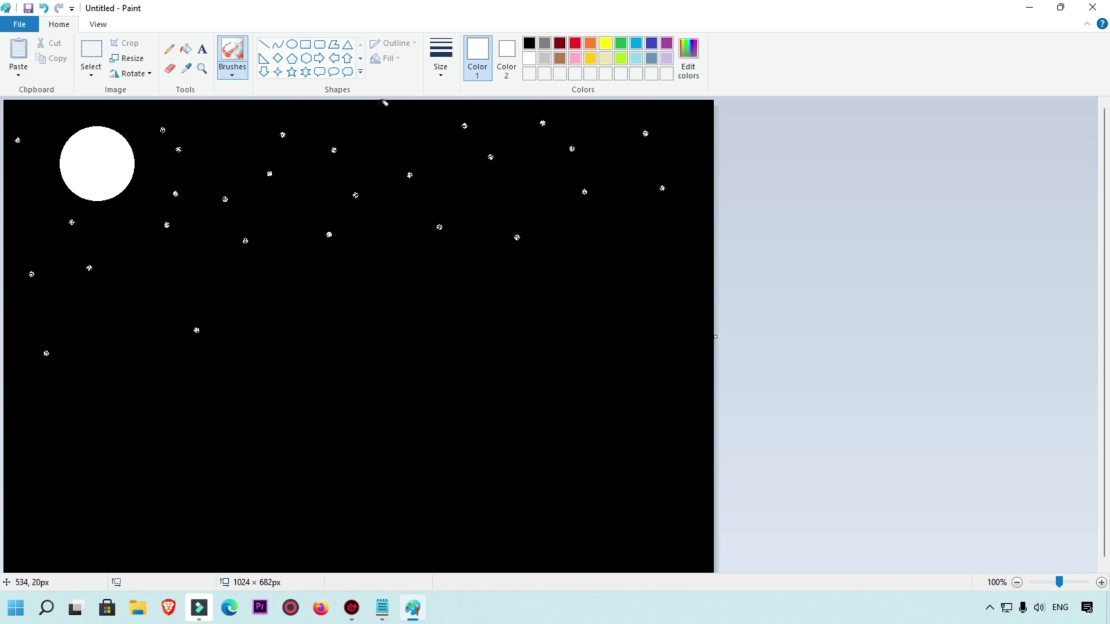
Draw the house wall as a solid gray rectangle about 299 × 225 px in the lower-right area of the canvas.
left_click(348, 47)
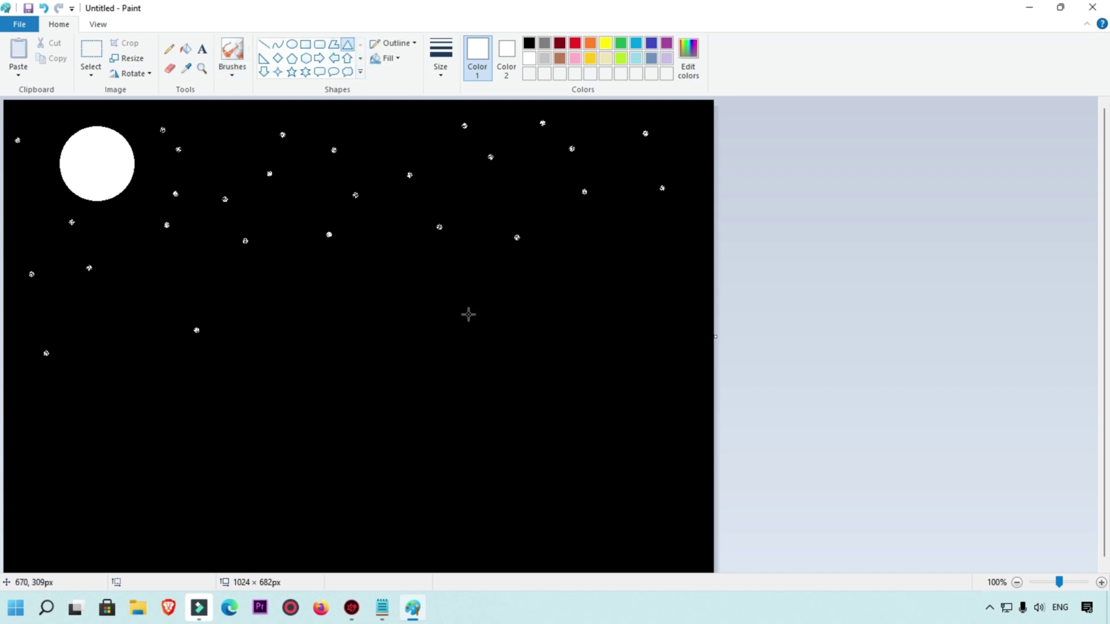
left_click(305, 44)
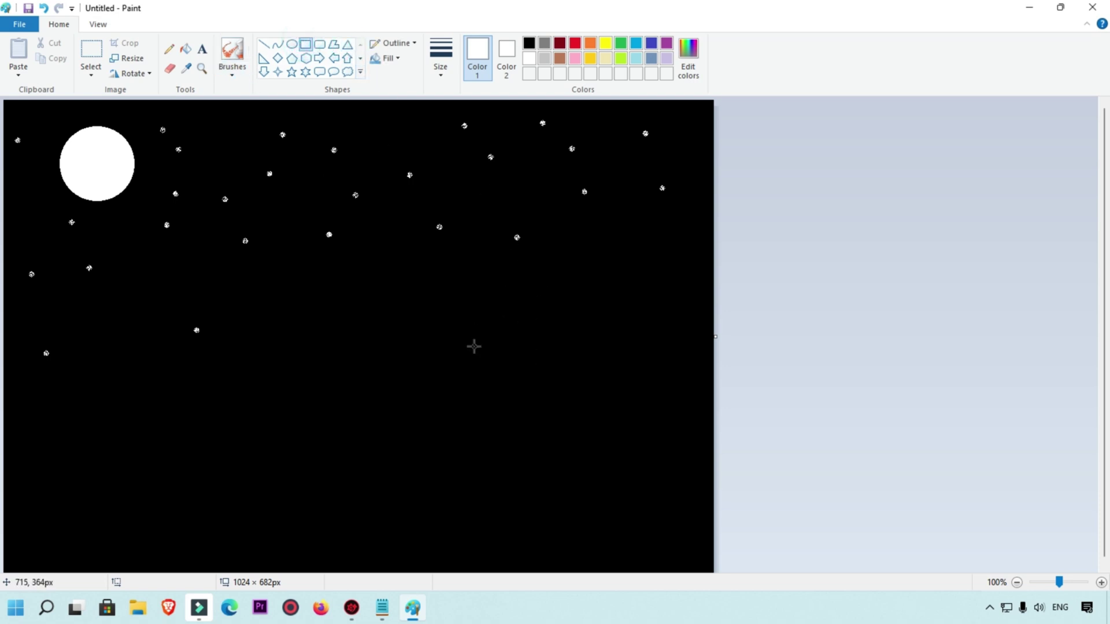
left_click_drag(444, 331, 653, 487)
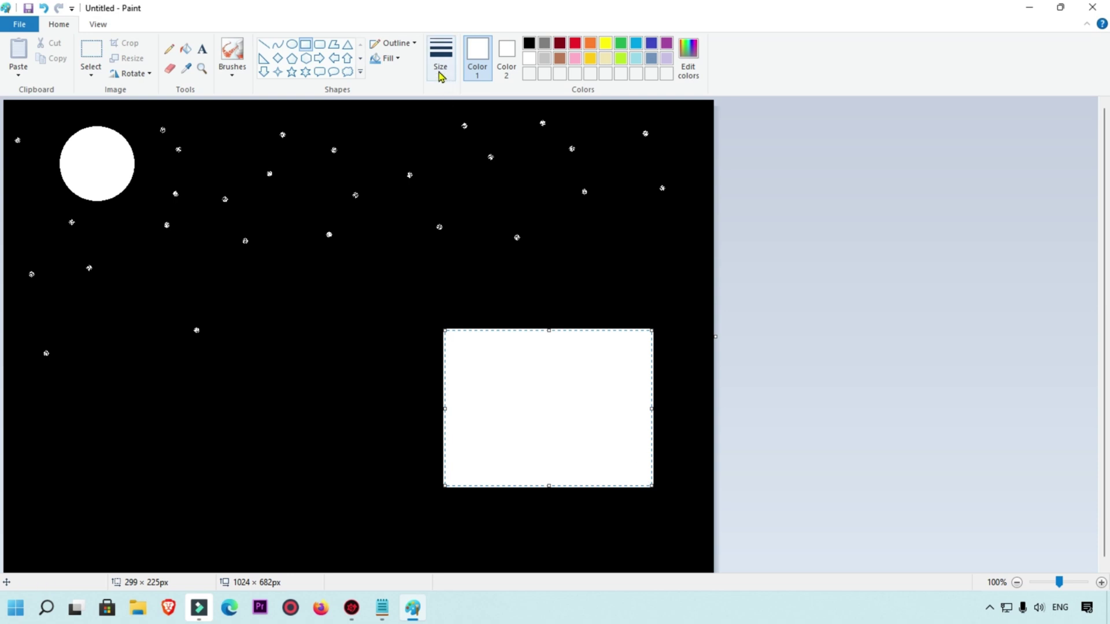
left_click(396, 43)
left_click(385, 58)
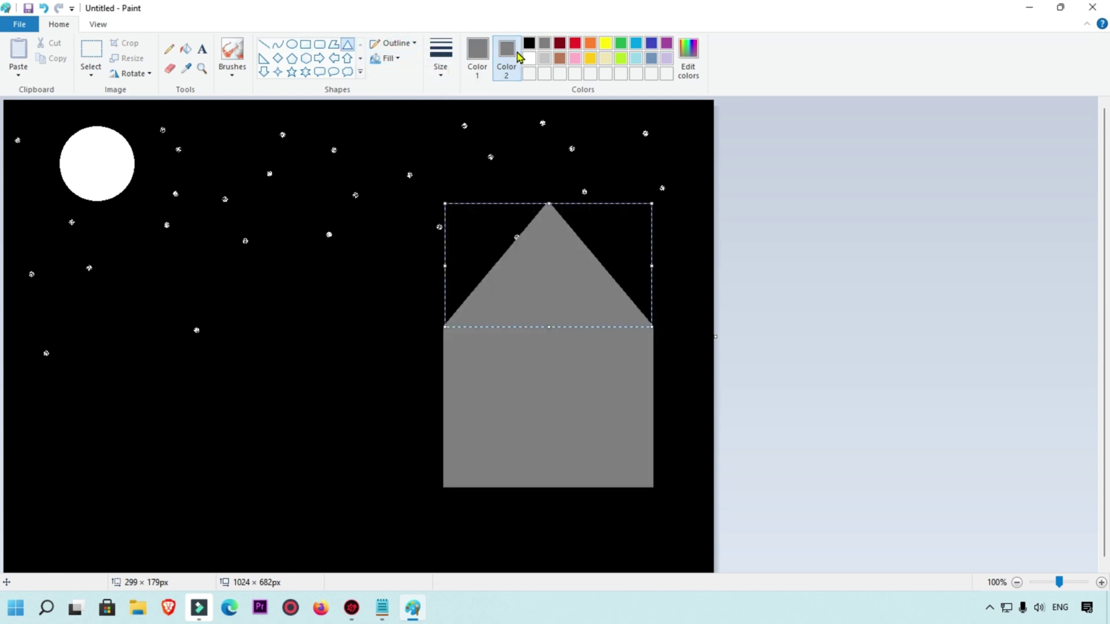
Top the house wall with a triangular roof about 299 × 179 px, using a gray outline and solid red fill.
left_click(529, 44)
right_click(574, 43)
left_click(297, 330)
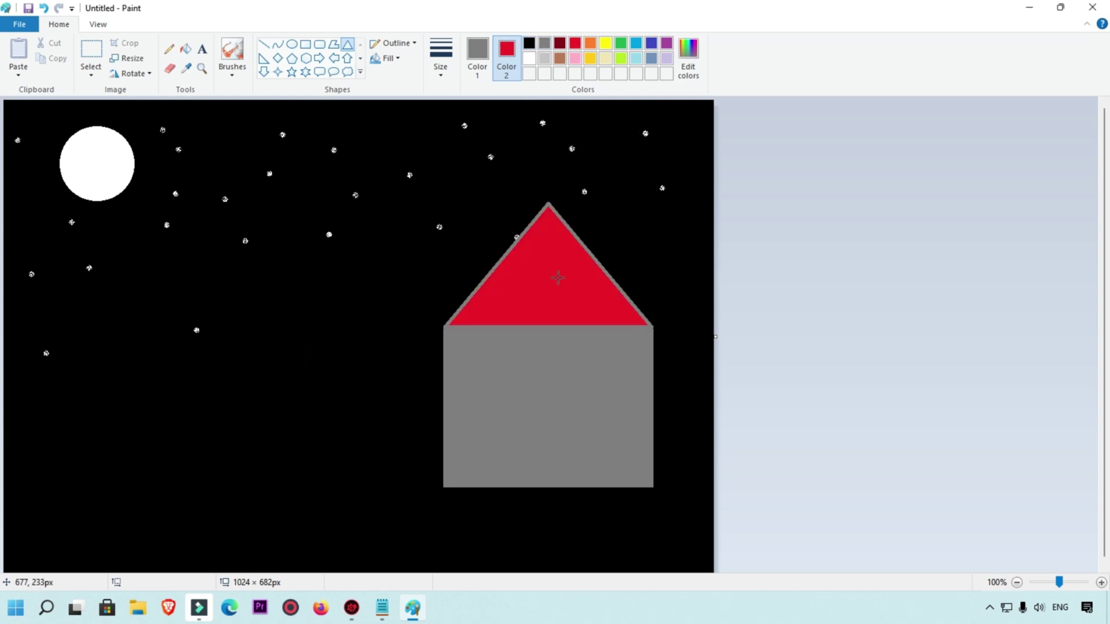
Draw a red rectangular door at the wall's base and a green rounded-rectangle window about 79 × 63 px to its right.
left_click(305, 44)
left_click_drag(527, 388, 578, 483)
left_click(320, 44)
mouse_move(461, 394)
left_mouse_down()
mouse_move(515, 438)
mouse_move(485, 408)
mouse_move(619, 405)
left_mouse_up()
right_click(620, 43)
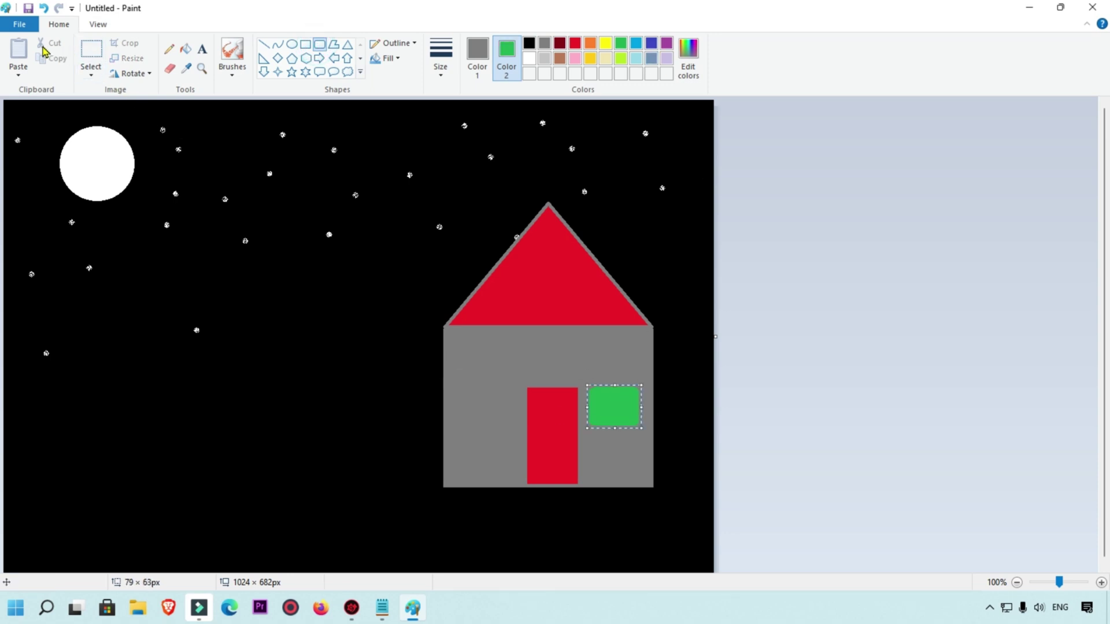
Add a second green rounded window about 81 × 63 px on the wall left of the door, level with the first window.
right_click(614, 409)
left_click(627, 456)
left_click_drag(457, 384, 504, 420)
mouse_move(496, 402)
left_mouse_down()
mouse_move(627, 405)
mouse_move(485, 409)
left_mouse_up()
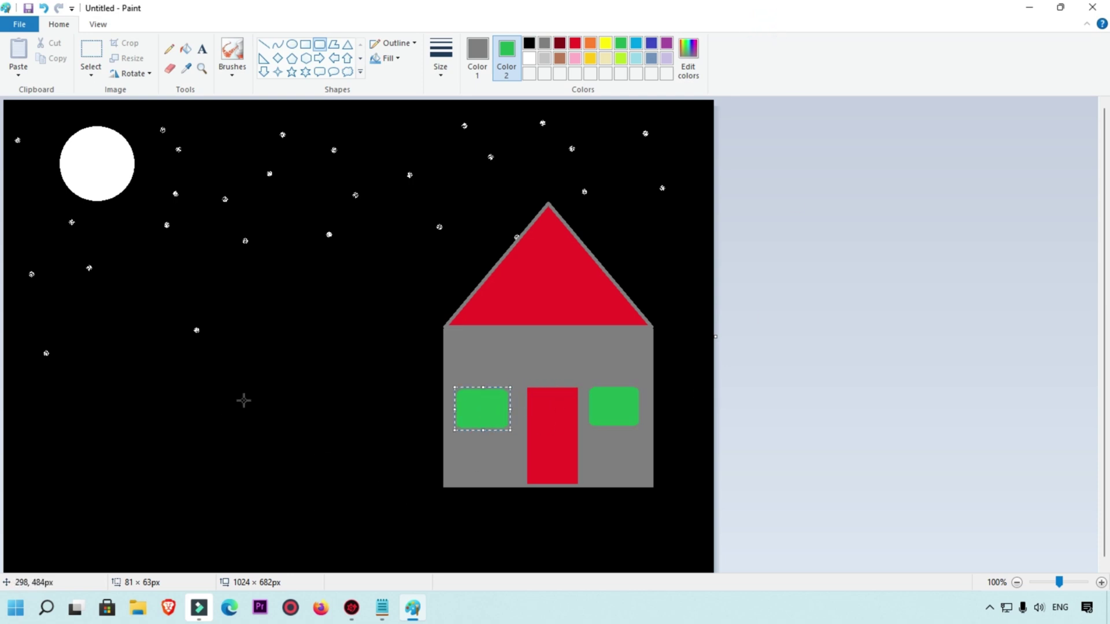
Add the text "GOOD NIGHT FRIENDS" on the black area left of the house.
left_click(202, 48)
left_click(103, 401)
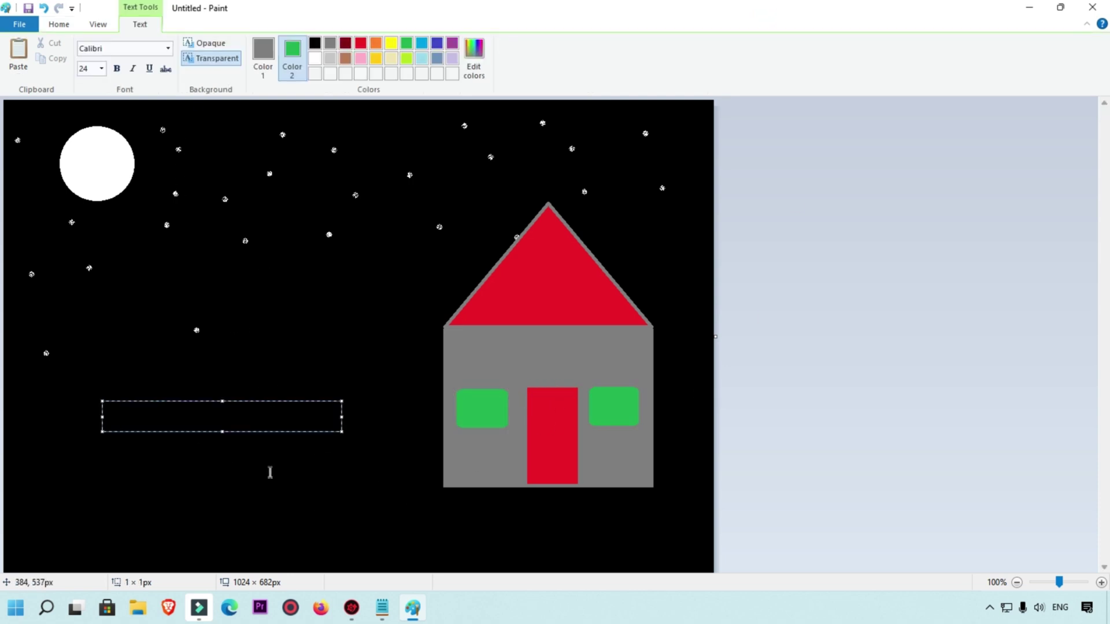
type("GOOD NIGHT FRIENDS")
Make the whole text bold at size 36, set Color 2 to white, and place the text on the canvas.
key("ctrl+a")
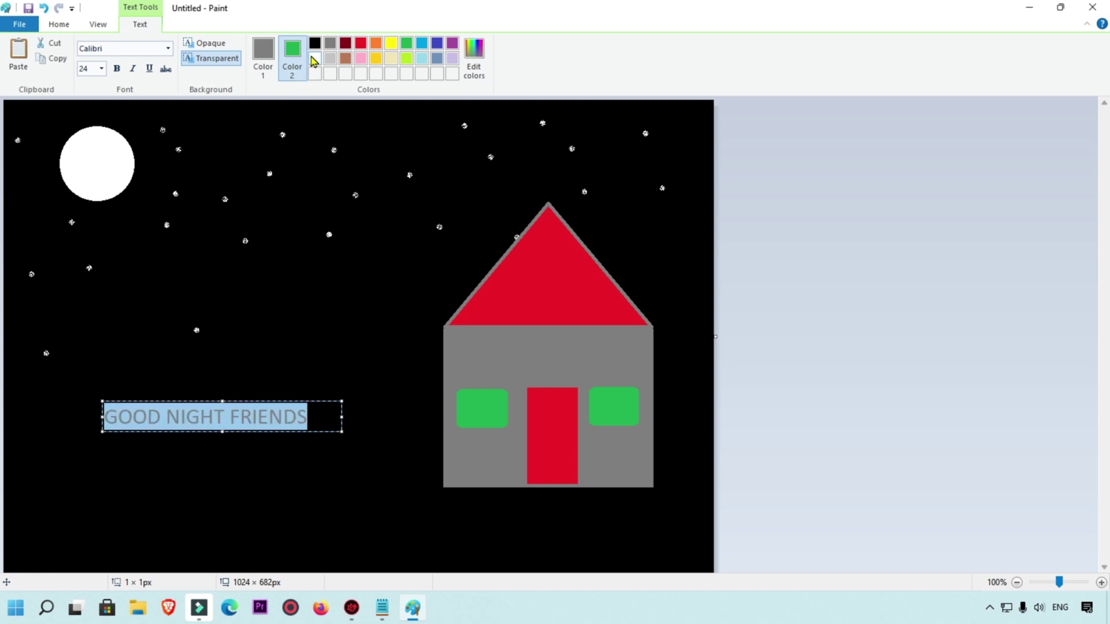
left_click(314, 58)
left_click(117, 68)
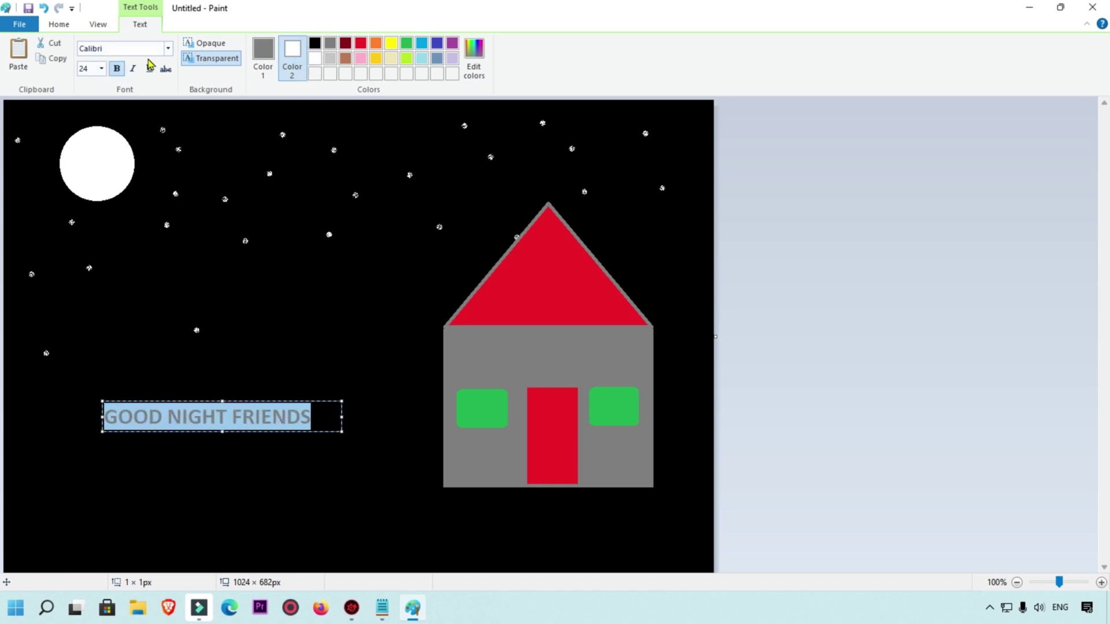
left_click(102, 68)
left_click(86, 249)
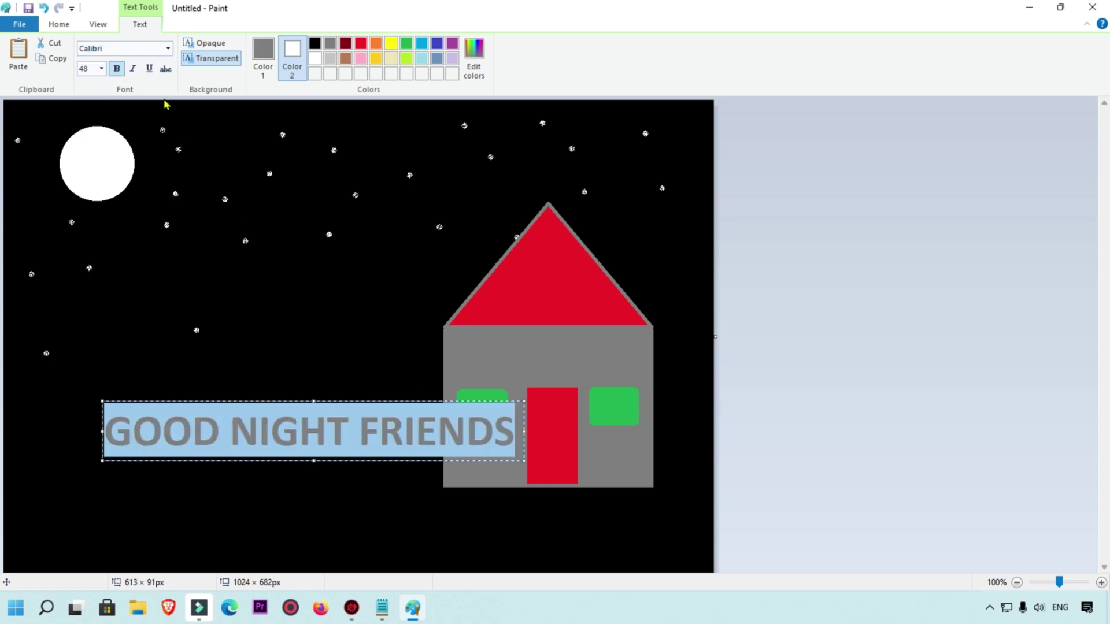
left_click(101, 69)
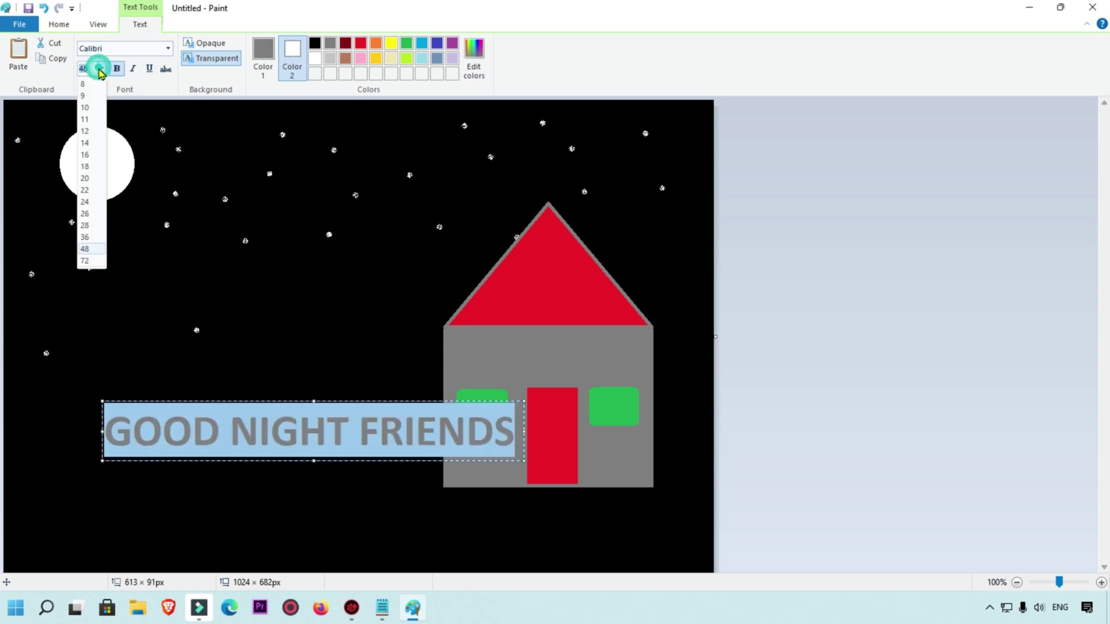
left_click(86, 239)
left_click(654, 279)
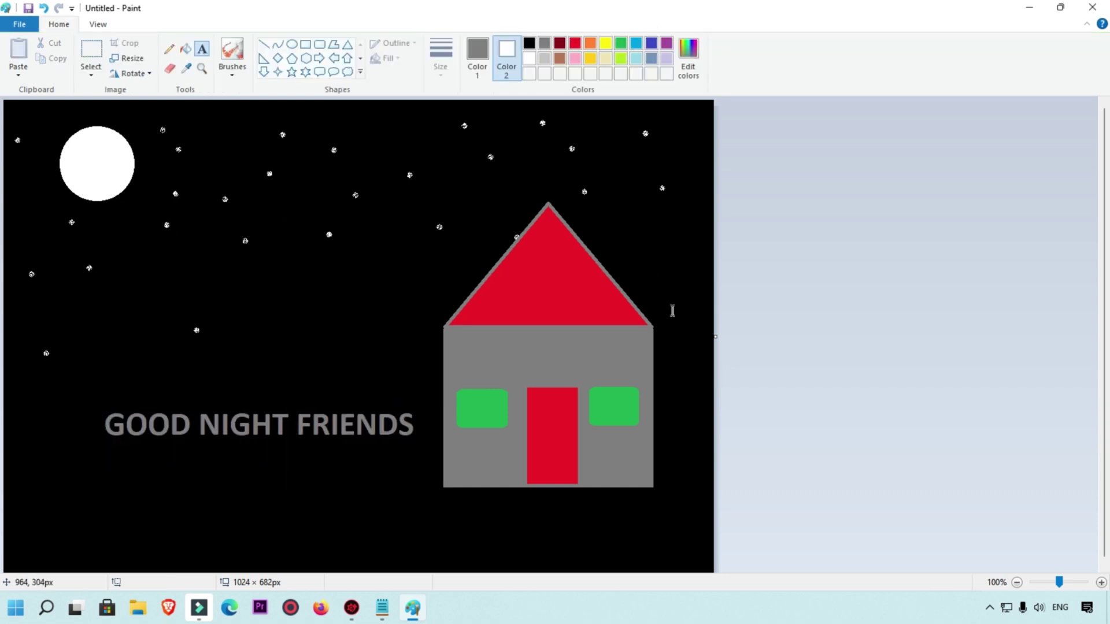